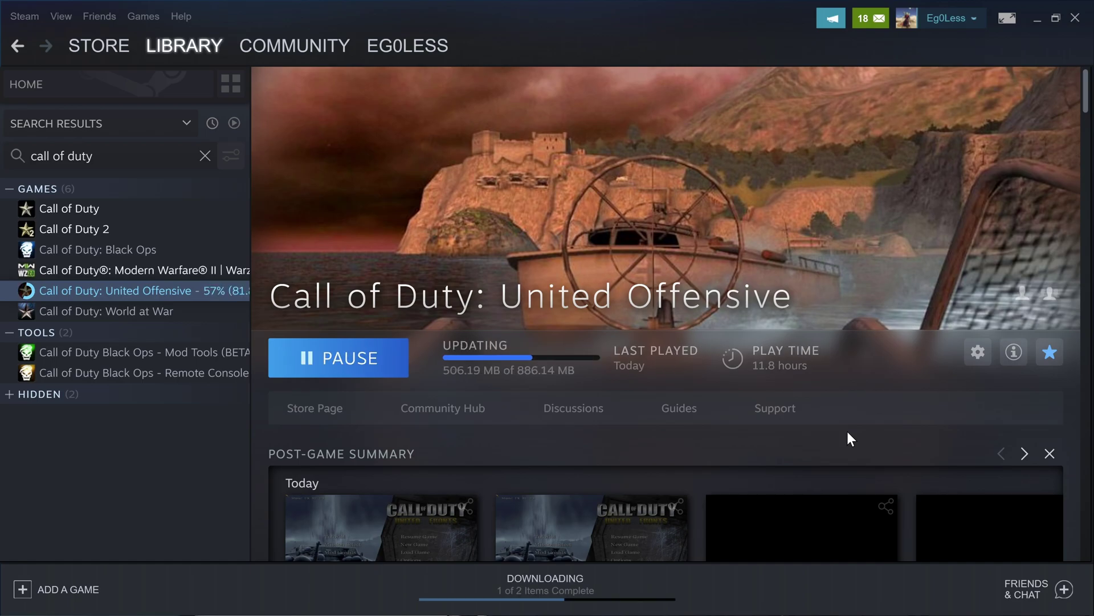
# Browse the local files of Call of Duty from the Steam library and maximize the folder window.
pyautogui.click(208, 217)
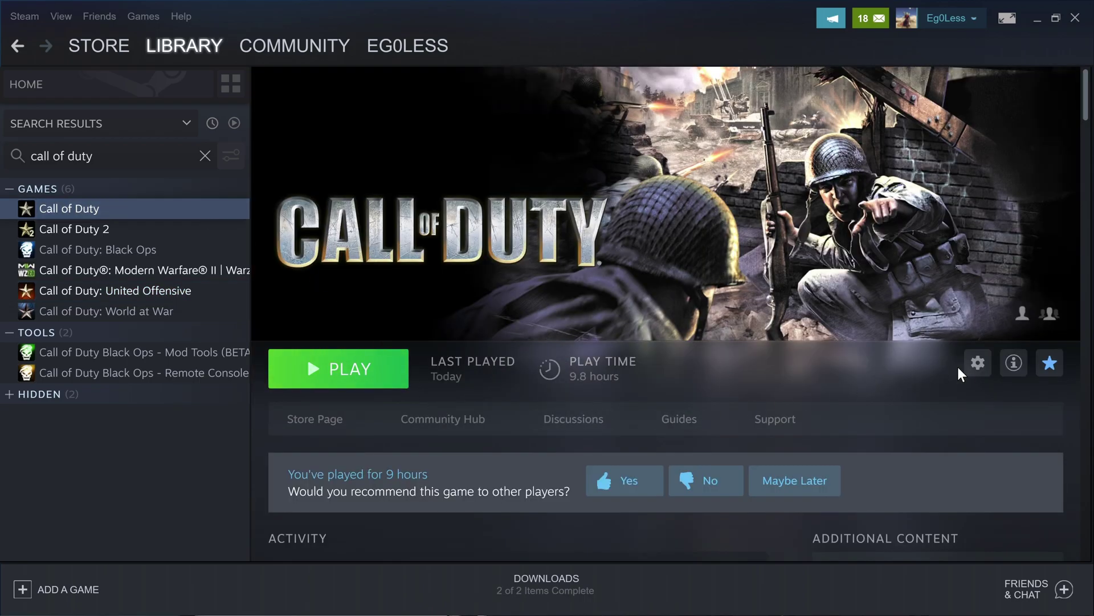
pyautogui.click(975, 365)
pyautogui.moveTo(905, 446)
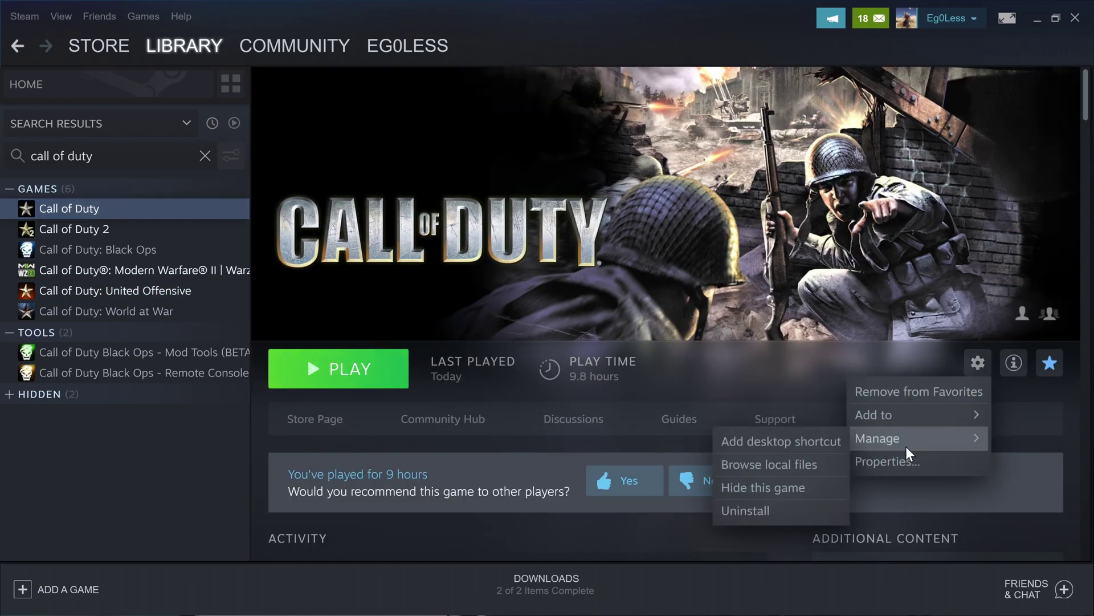
pyautogui.click(816, 465)
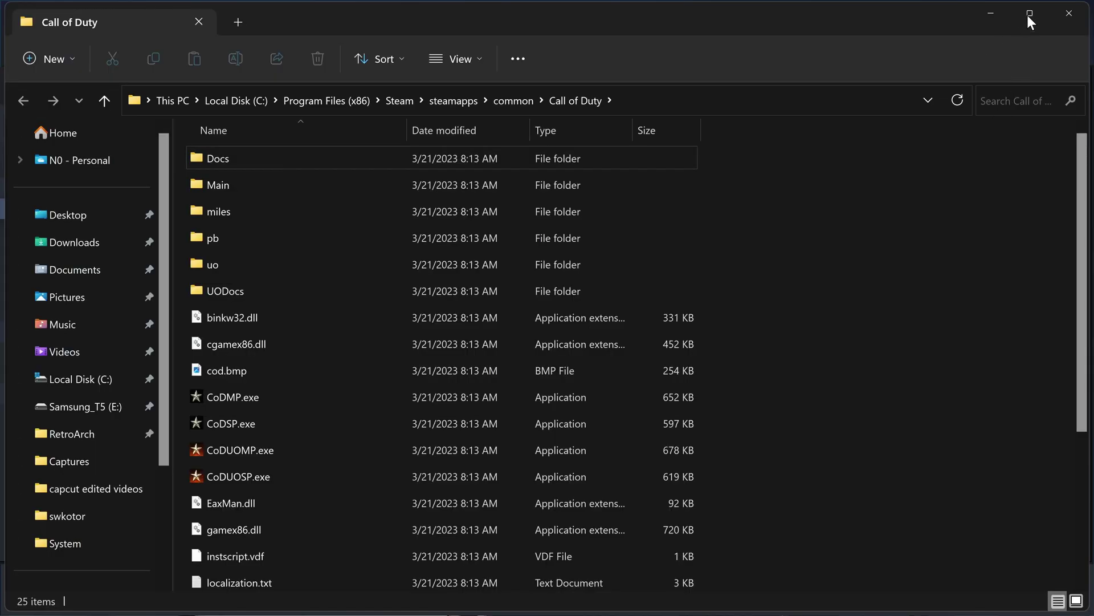
pyautogui.click(1026, 19)
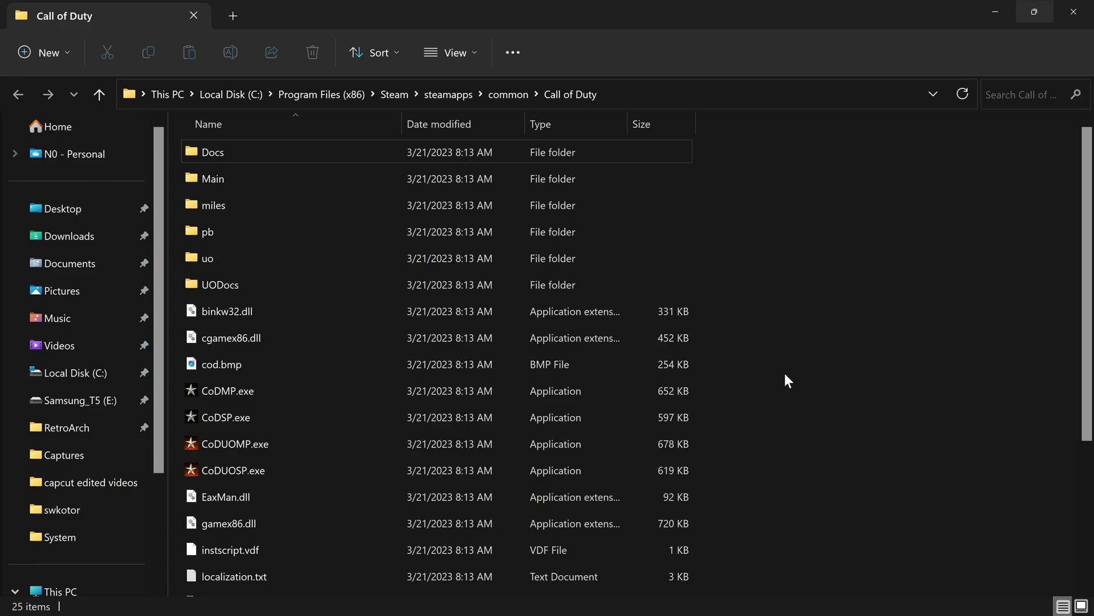
pyautogui.scroll(-3, 462, 388)
pyautogui.scroll(3, 470, 410)
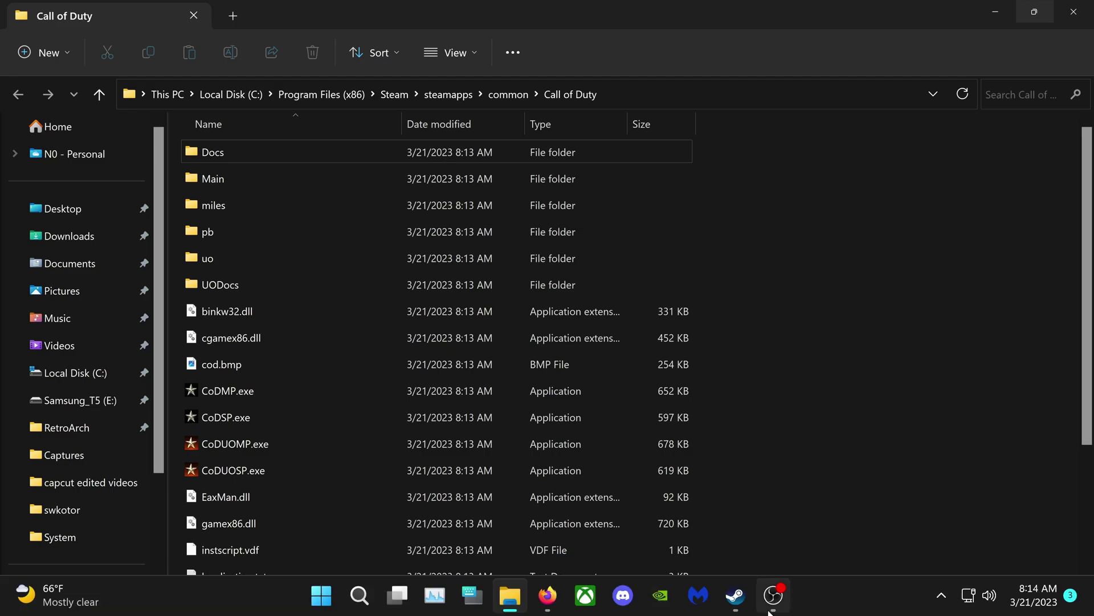
# Switch to Firefox and download UF1.0.rar from the Call of Duty: United Fronts files page, skipping the duplicate download.
pyautogui.click(551, 595)
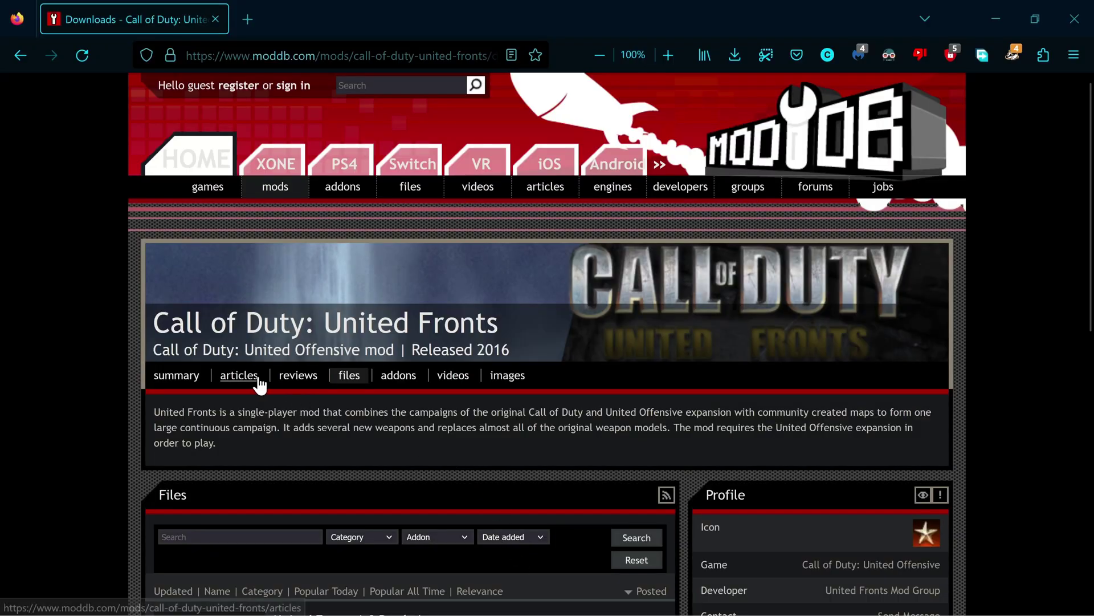
pyautogui.click(348, 378)
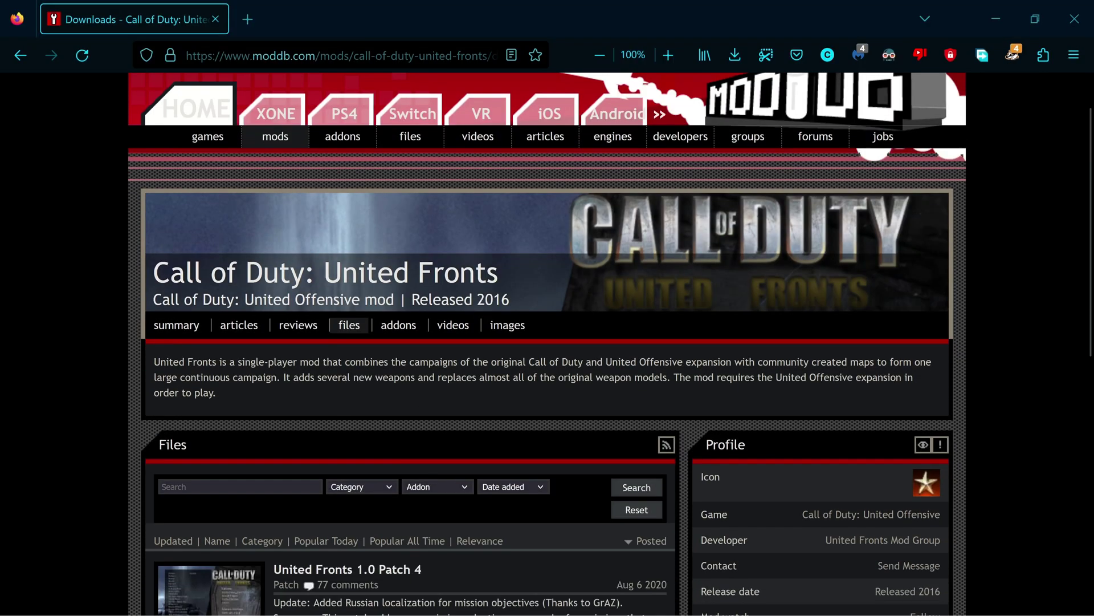
pyautogui.scroll(-5, 422, 444)
pyautogui.click(300, 455)
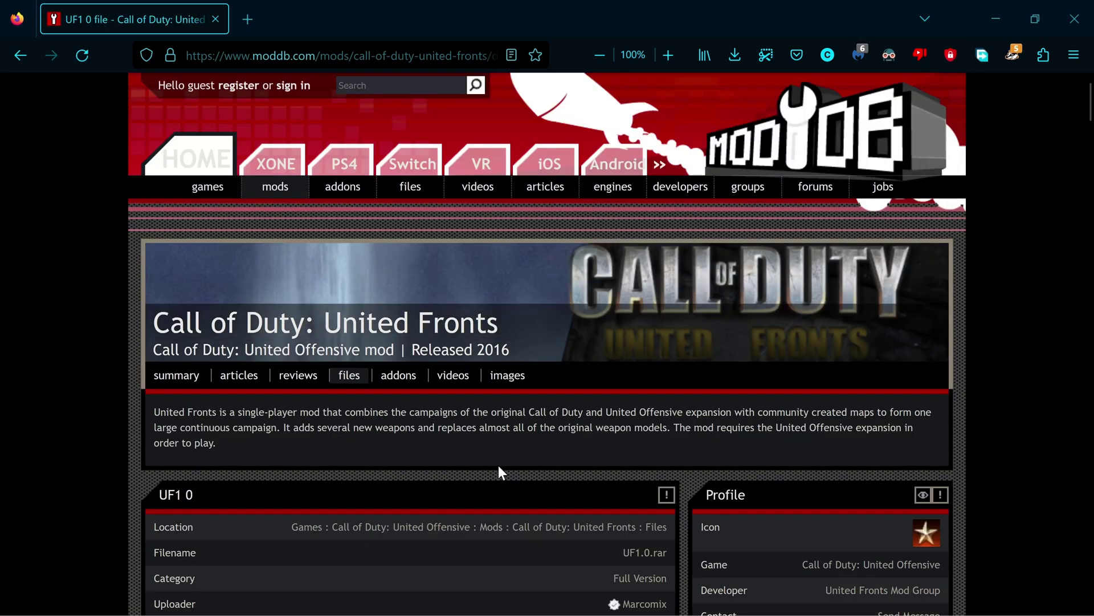
pyautogui.scroll(-5, 500, 468)
pyautogui.click(401, 543)
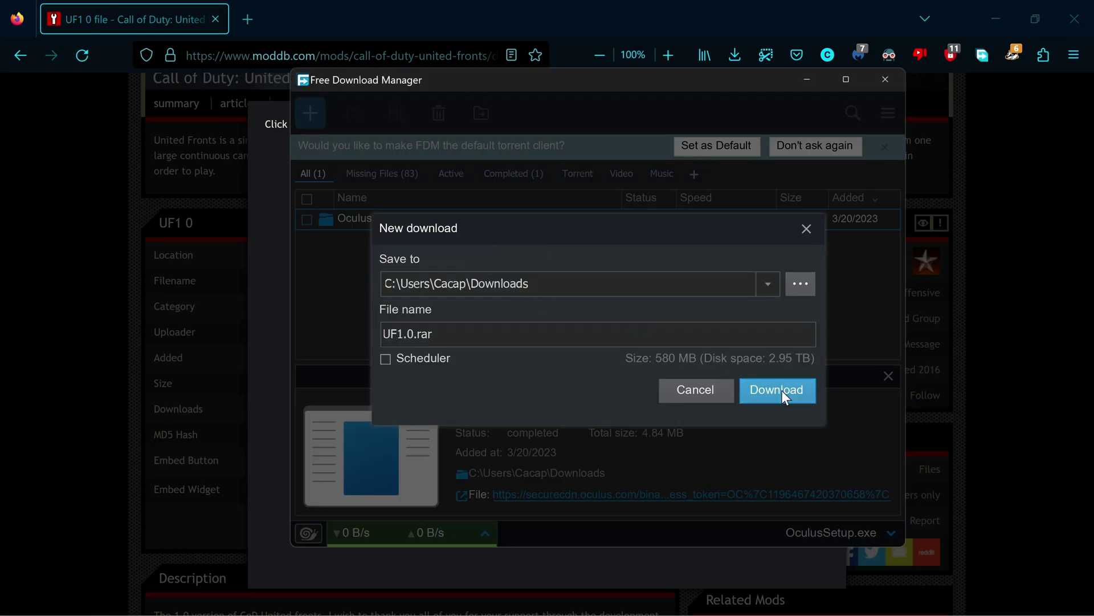
pyautogui.click(786, 398)
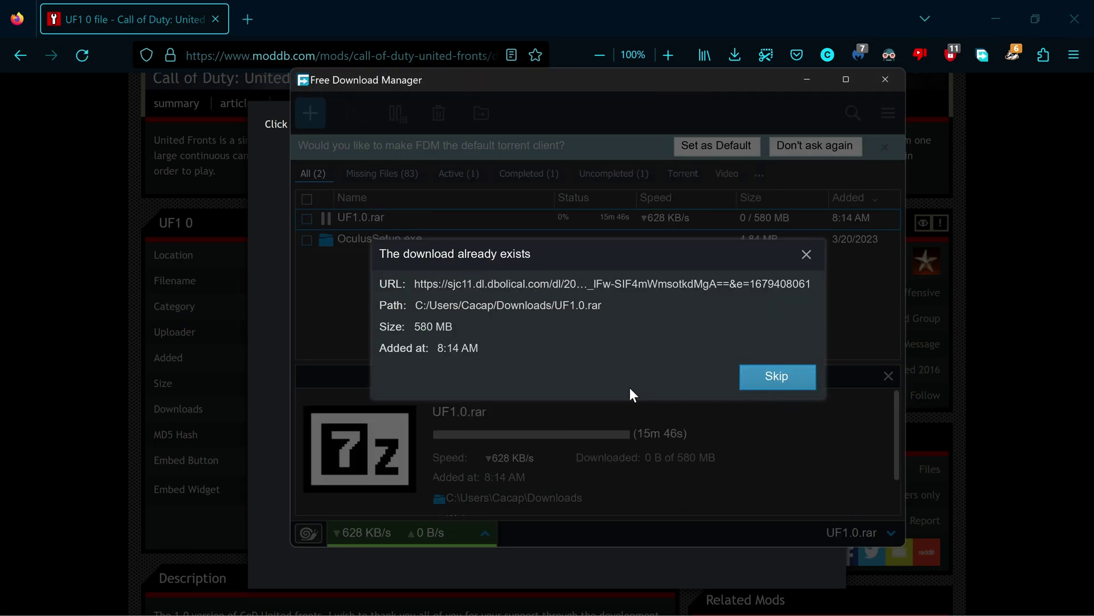
pyautogui.click(745, 373)
# Remove OculusSetup.exe from the download list, dismiss the default torrent client notice and minimize the download manager.
pyautogui.click(437, 242)
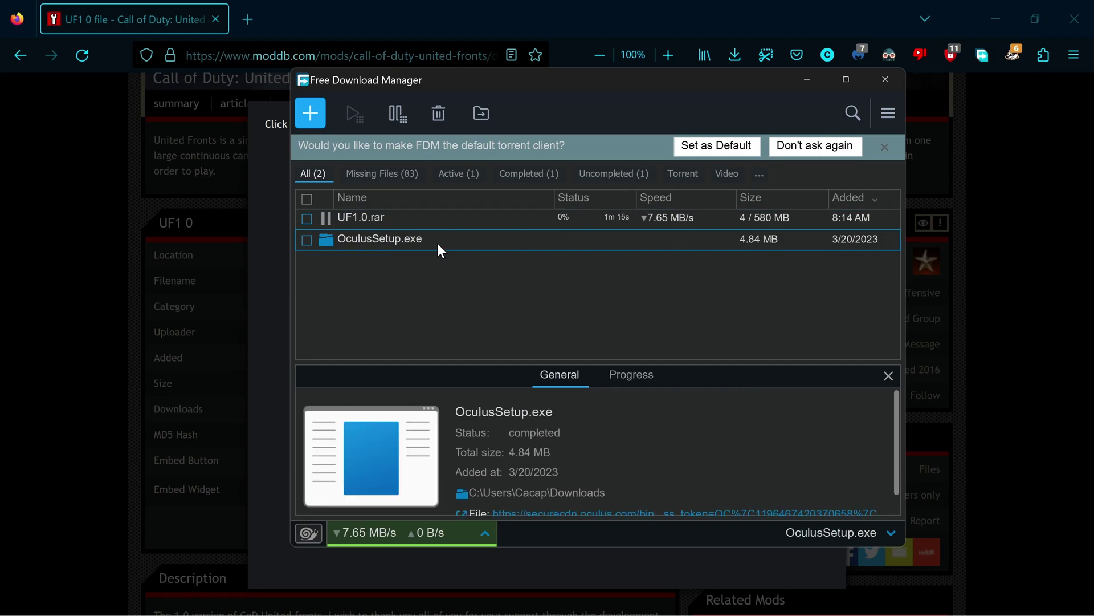
pyautogui.click(439, 113)
pyautogui.click(438, 359)
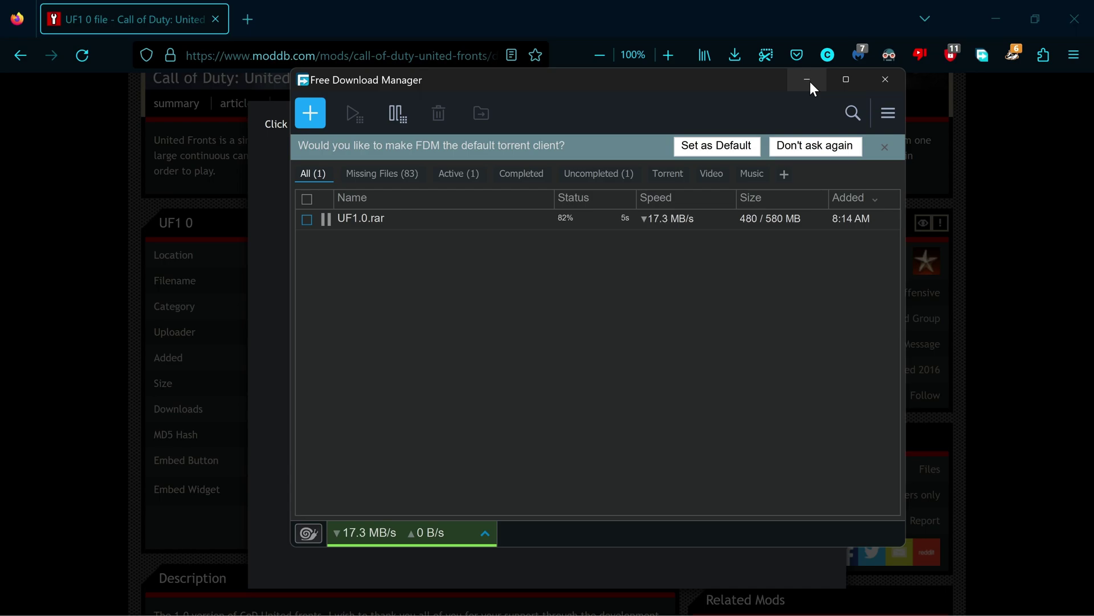
pyautogui.click(885, 150)
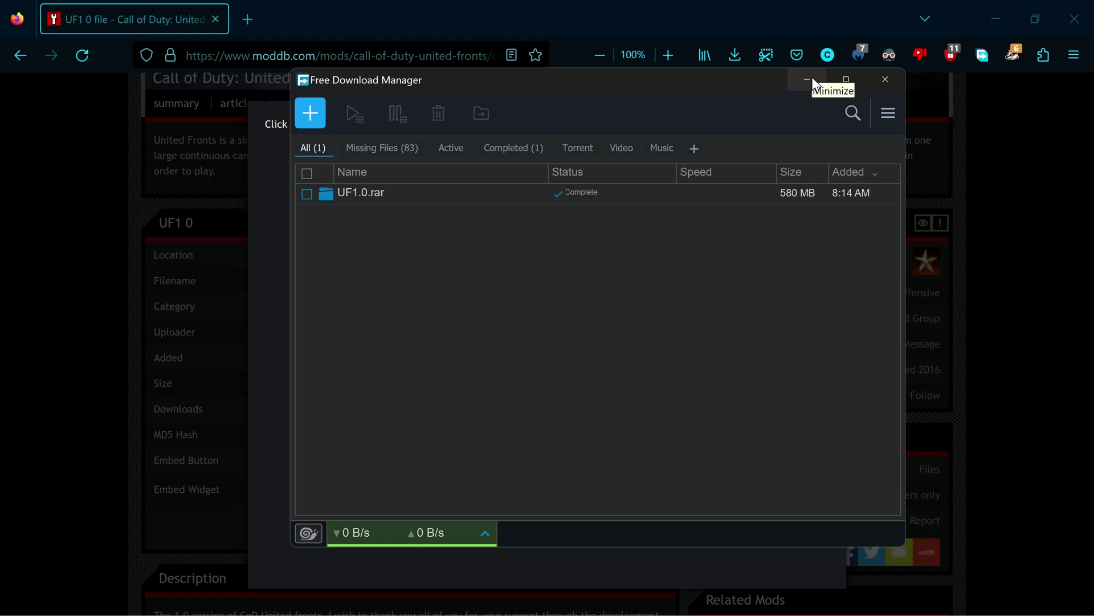
pyautogui.click(812, 78)
pyautogui.click(830, 110)
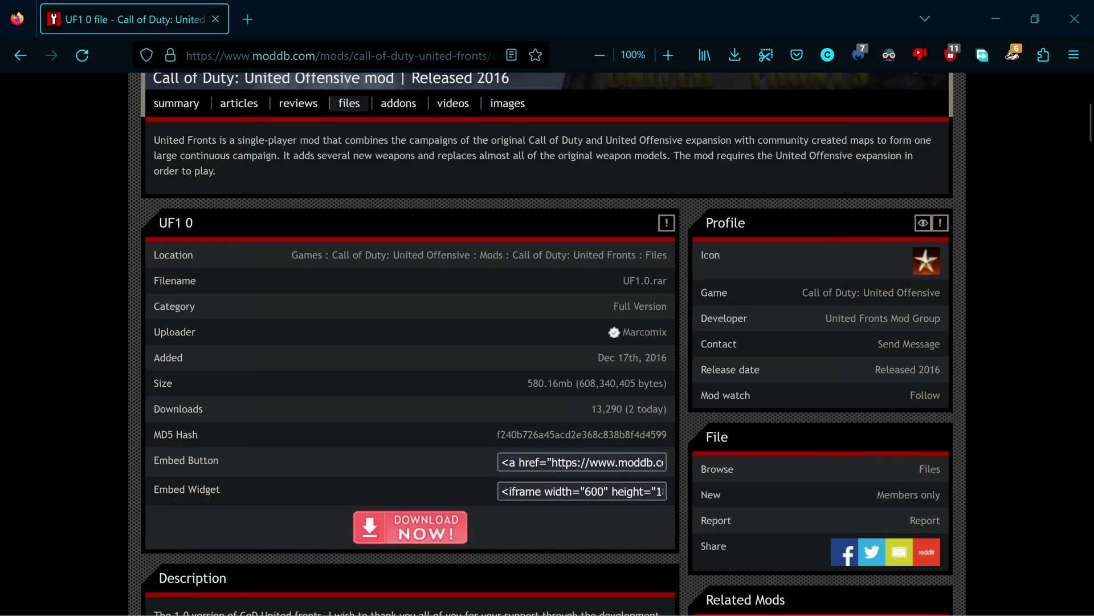
# Return to the mod's files list and download United Fronts 1.0 Patch 4 as UF1.0_Patch4.zip.
pyautogui.click(24, 63)
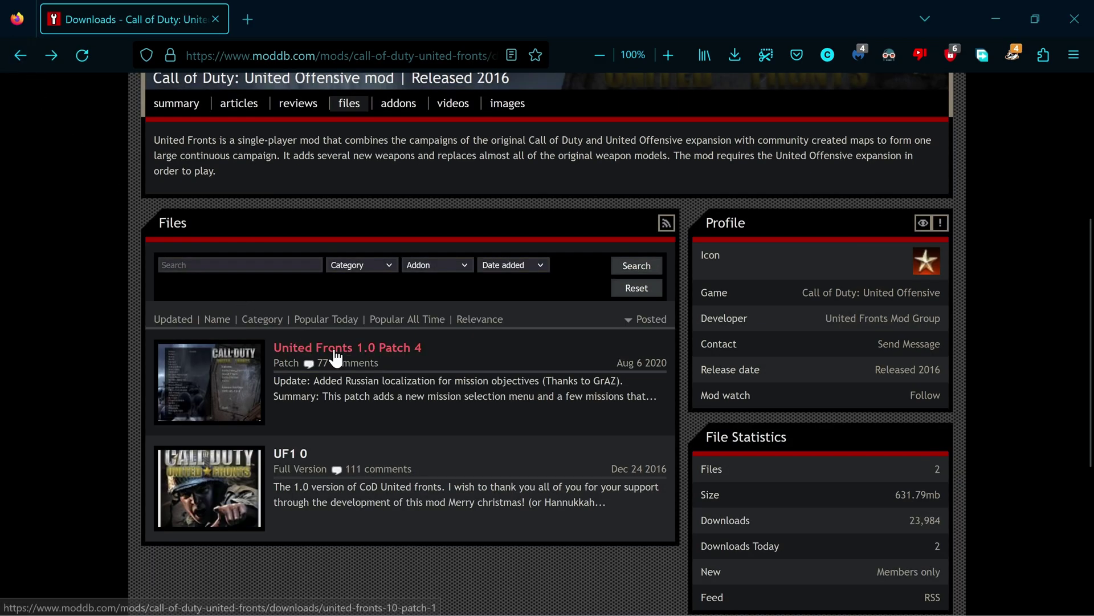
pyautogui.click(319, 356)
pyautogui.scroll(-5, 408, 464)
pyautogui.click(392, 558)
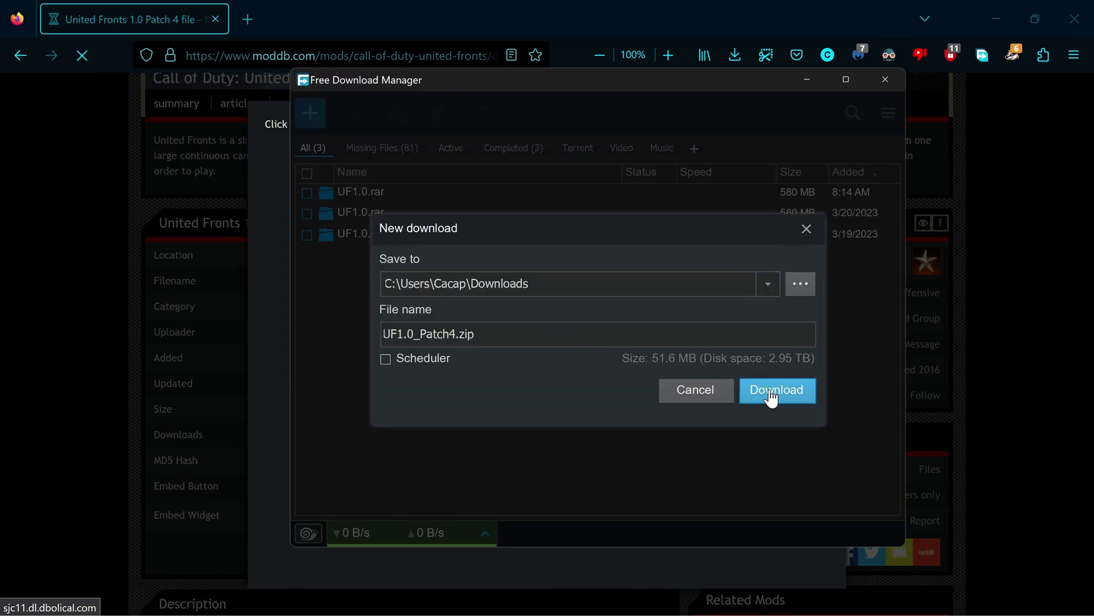
pyautogui.click(773, 392)
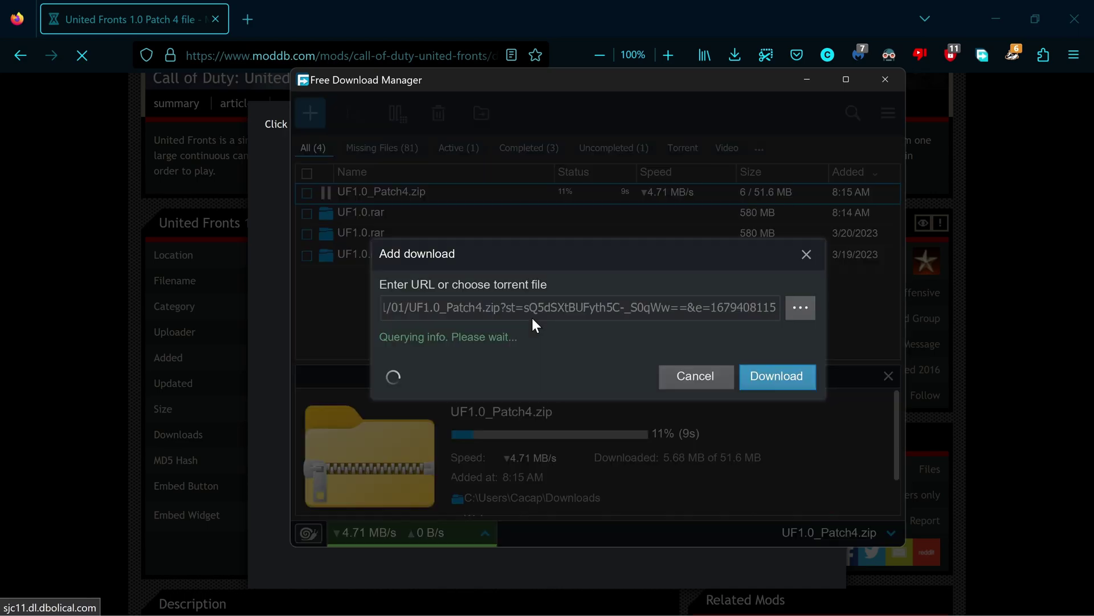
pyautogui.click(747, 374)
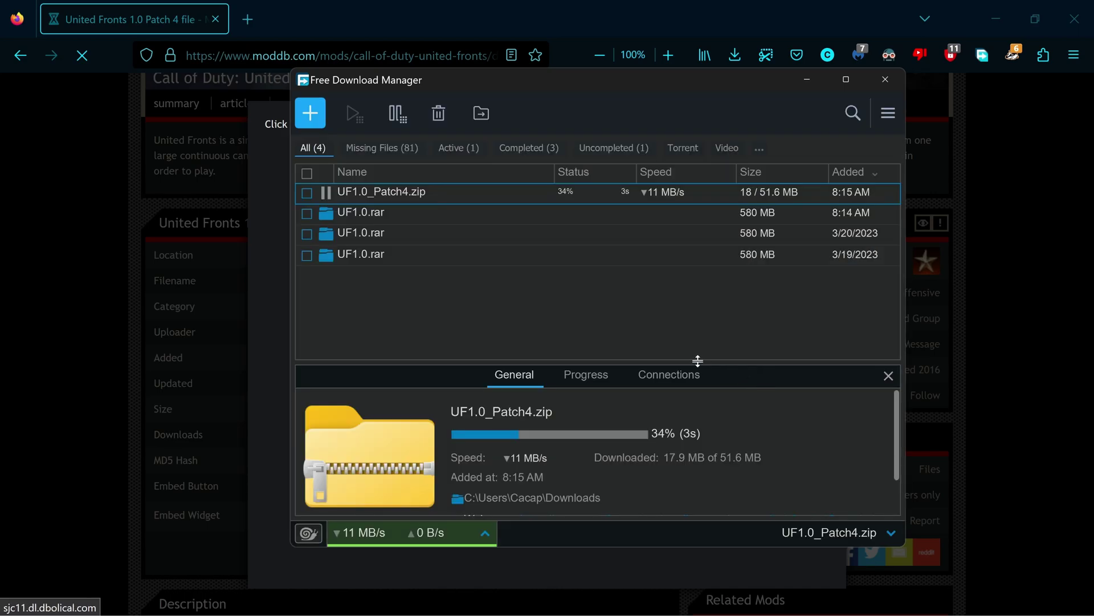
# Minimize the download manager and close the ModDB page in the browser.
pyautogui.click(809, 79)
pyautogui.click(828, 111)
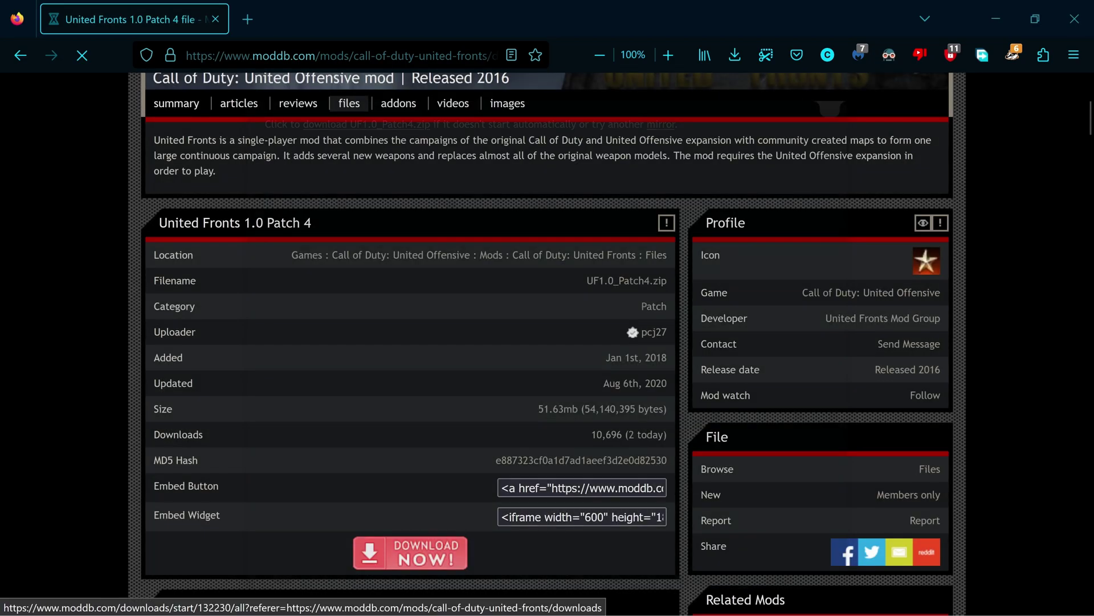
pyautogui.click(212, 26)
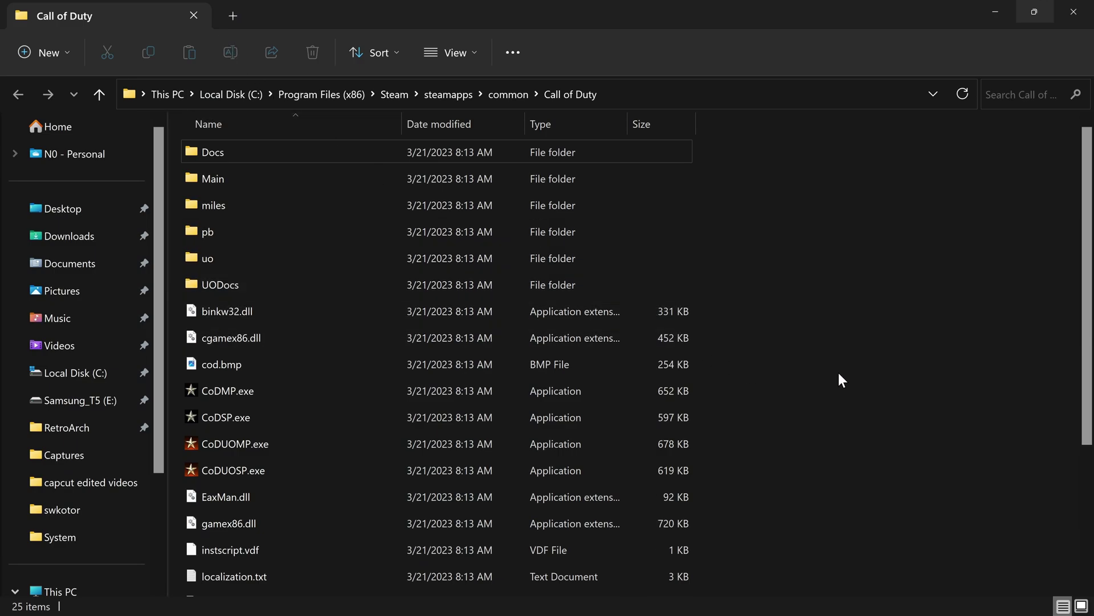
# Open UF1.0.rar from the Downloads folder and place its archive window beside the game folder's file list.
pyautogui.moveTo(640, 596)
pyautogui.rightClick(491, 595)
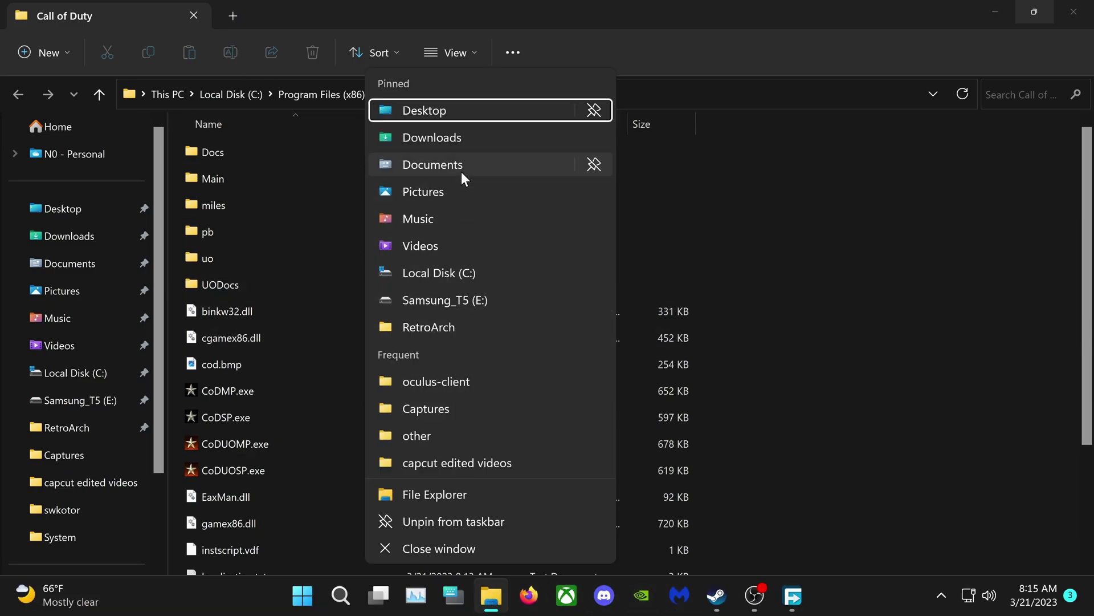
pyautogui.click(459, 140)
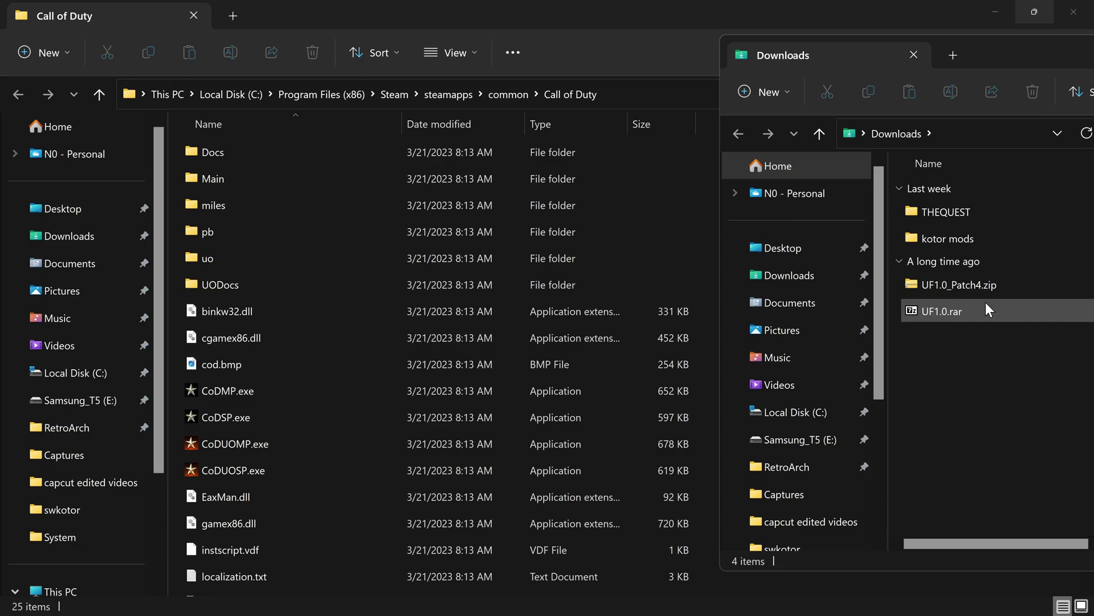
pyautogui.doubleClick(984, 309)
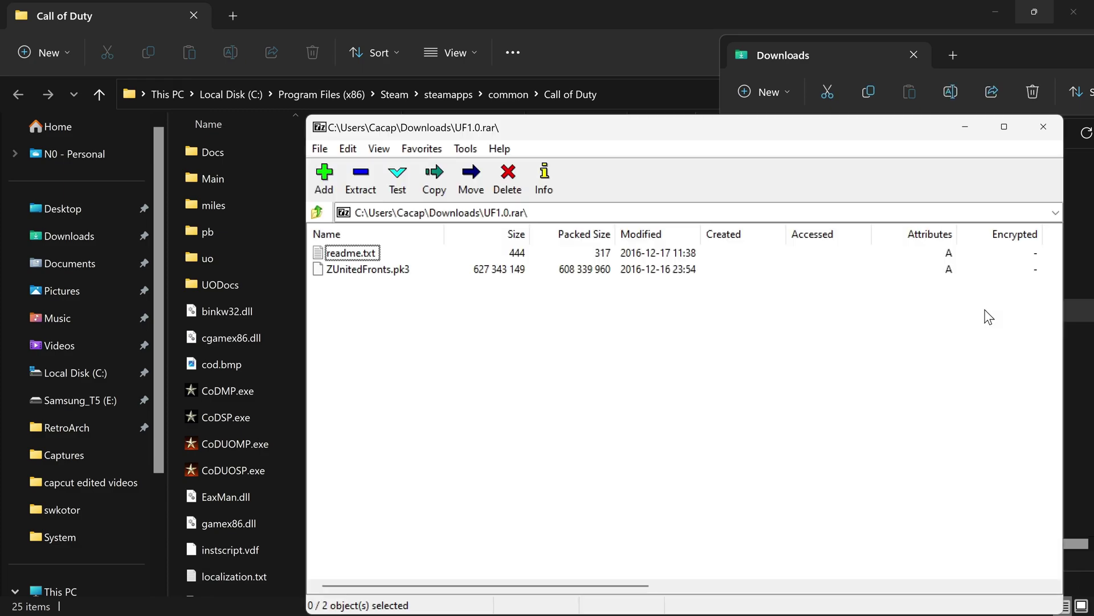
pyautogui.moveTo(598, 128); pyautogui.dragTo(817, 104)
pyautogui.click(741, 228)
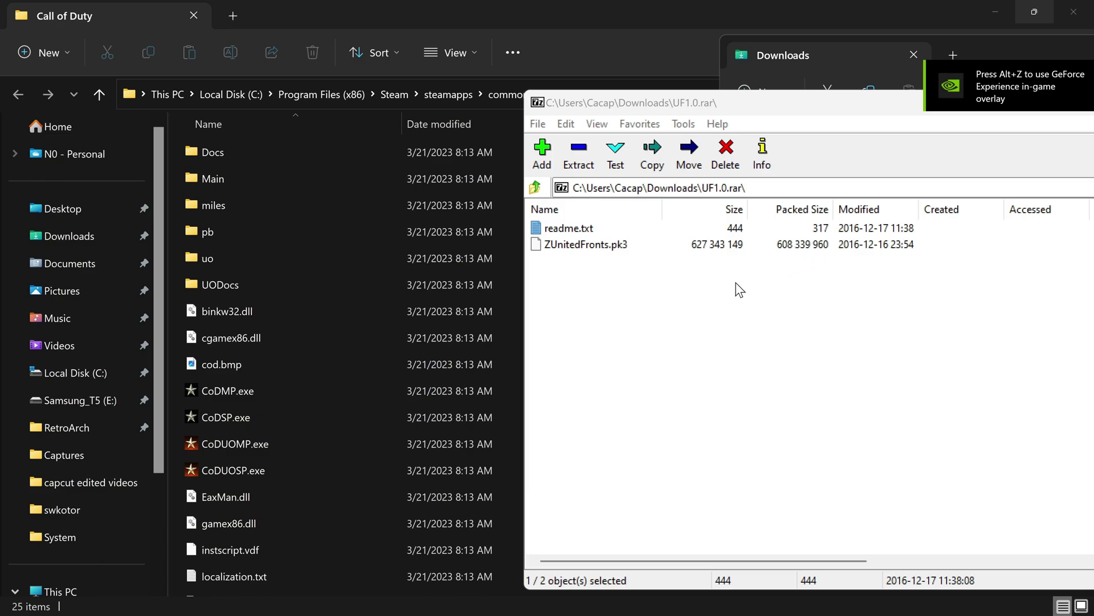
# Extract ZUnitedFronts.pk3 from the UF1.0.rar archive into the uo folder of Call of Duty.
pyautogui.doubleClick(296, 261)
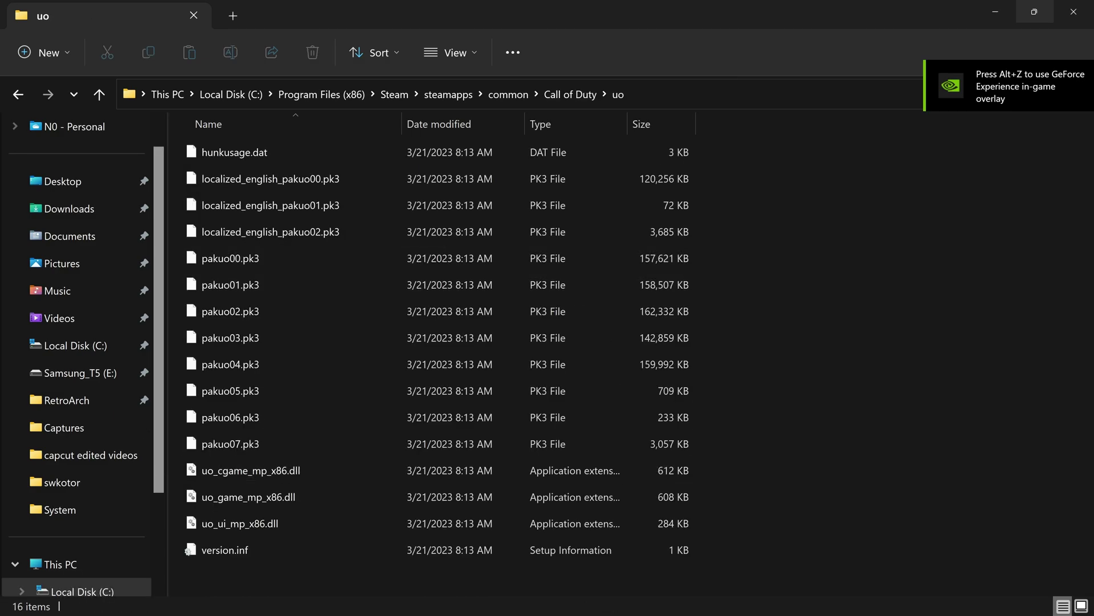
pyautogui.hotkey('alt', 'Tab')
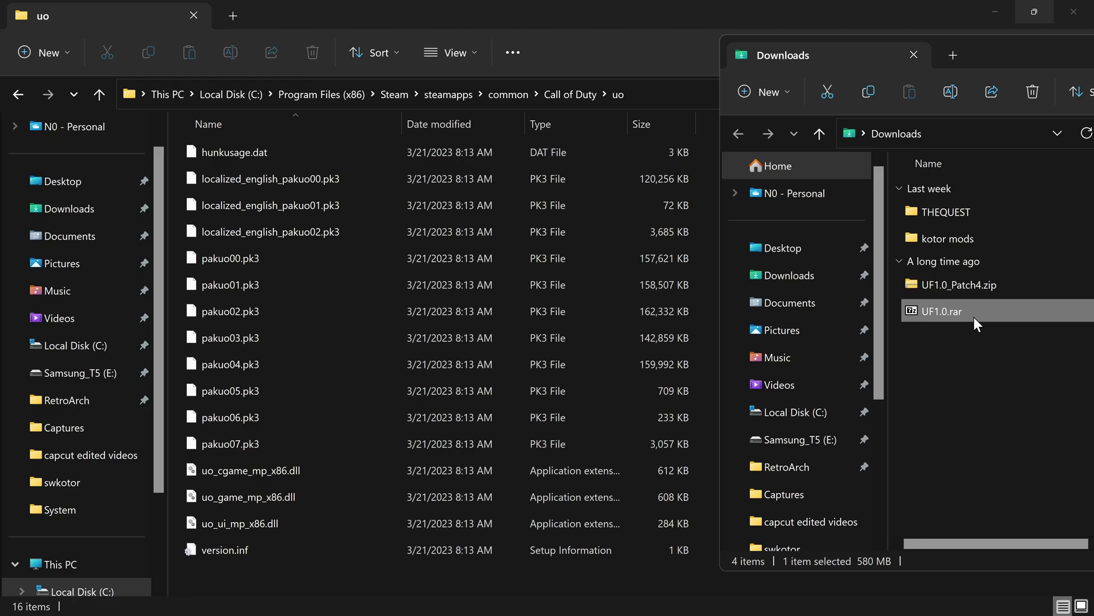
pyautogui.click(813, 597)
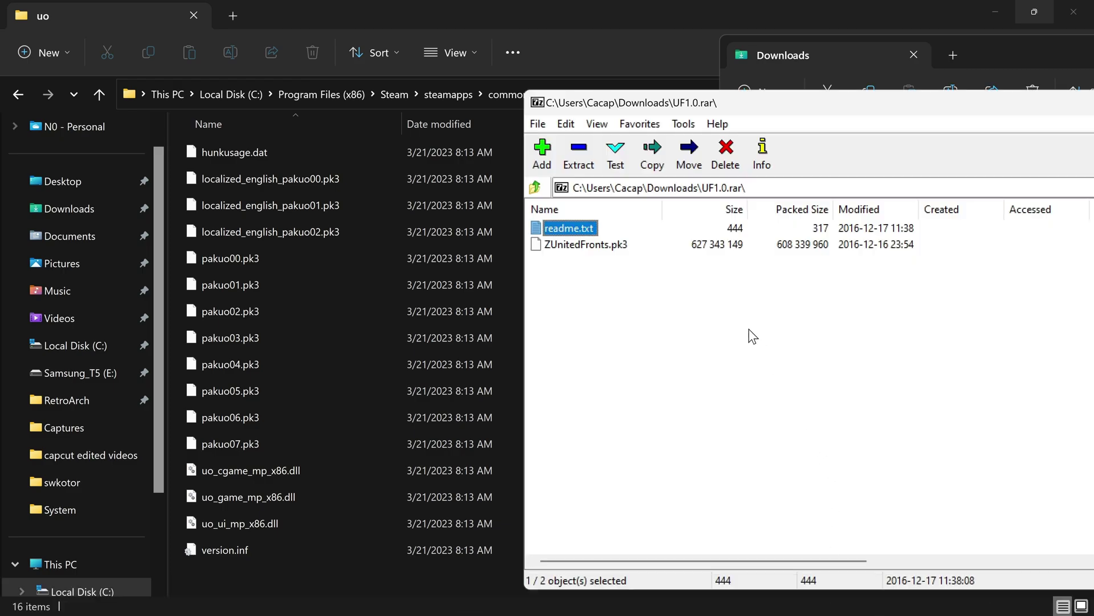
pyautogui.moveTo(607, 245); pyautogui.dragTo(177, 481)
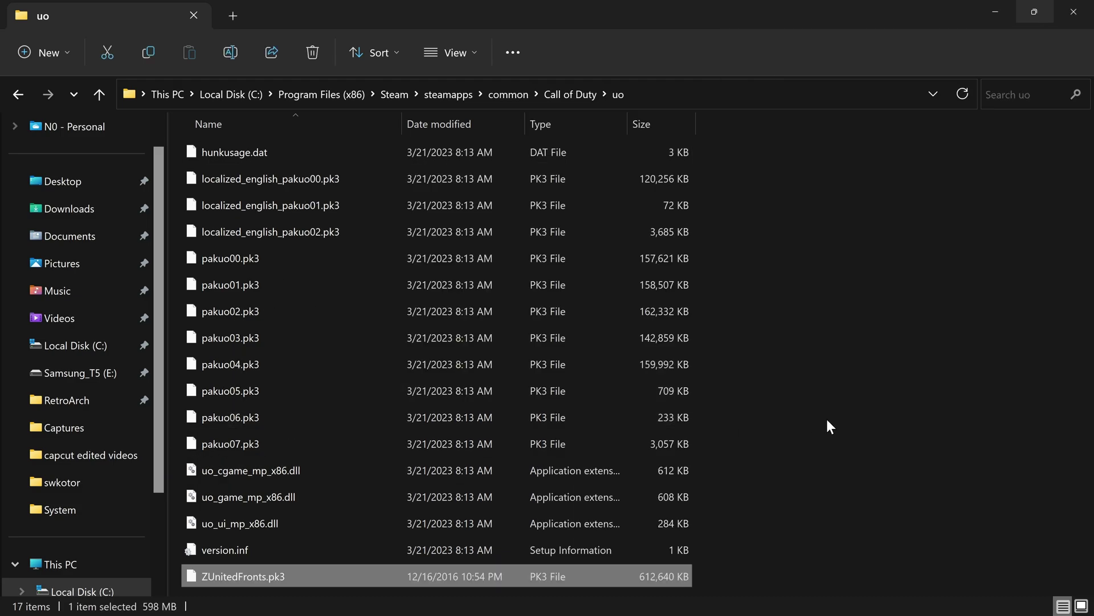
# Go back to the Call of Duty folder, then switch to Steam and launch Call of Duty.
pyautogui.press('BackSpace')
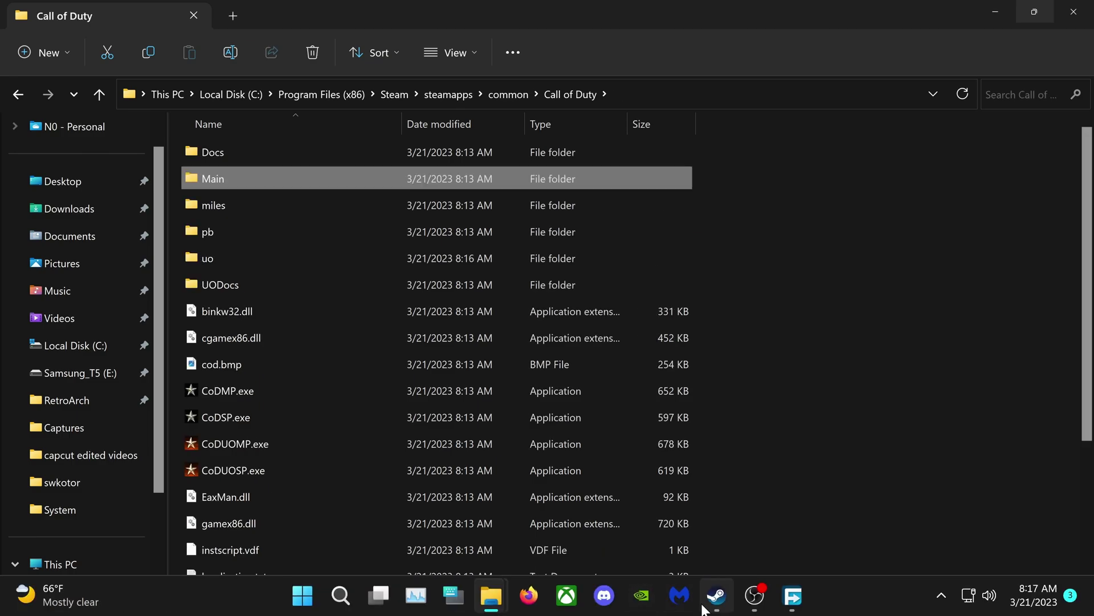
pyautogui.click(716, 596)
pyautogui.click(348, 370)
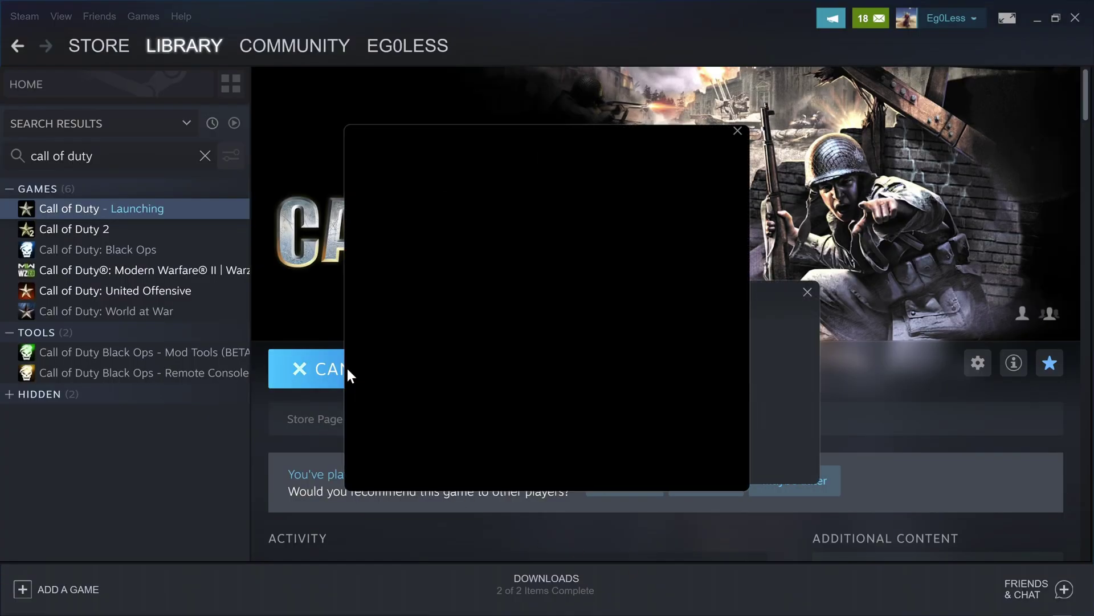
pyautogui.click(606, 471)
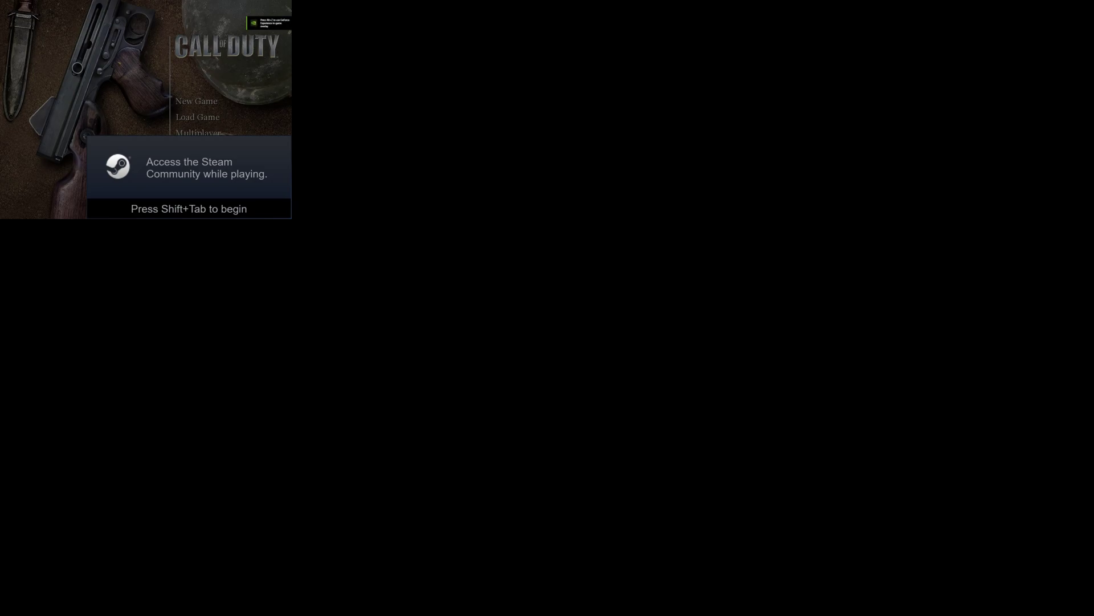
# Change the video mode in the game's graphics options and quit Call of Duty.
pyautogui.click(193, 149)
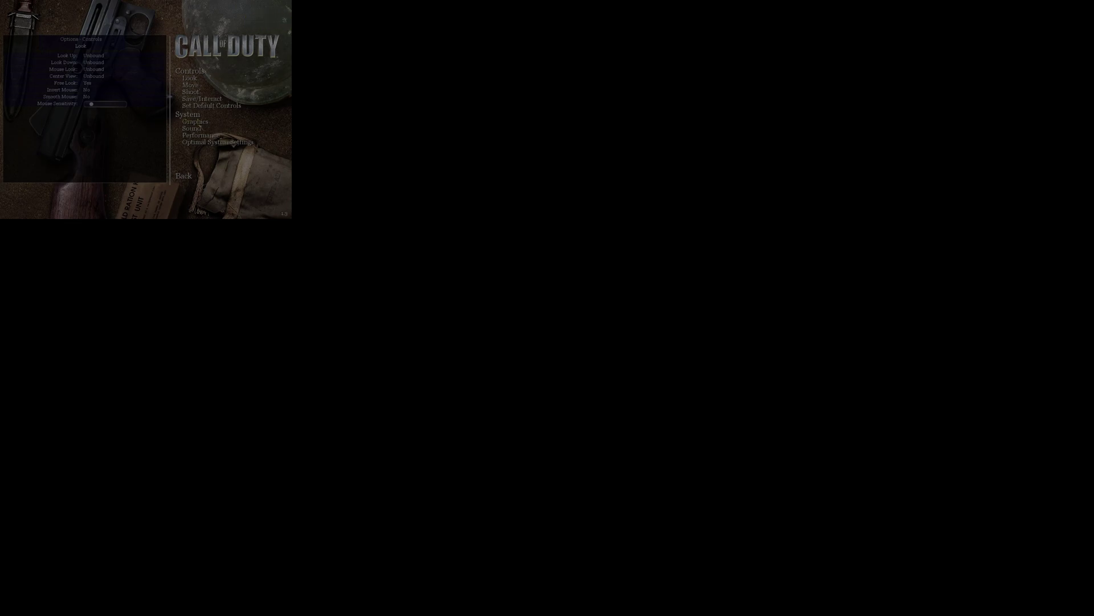
pyautogui.click(207, 122)
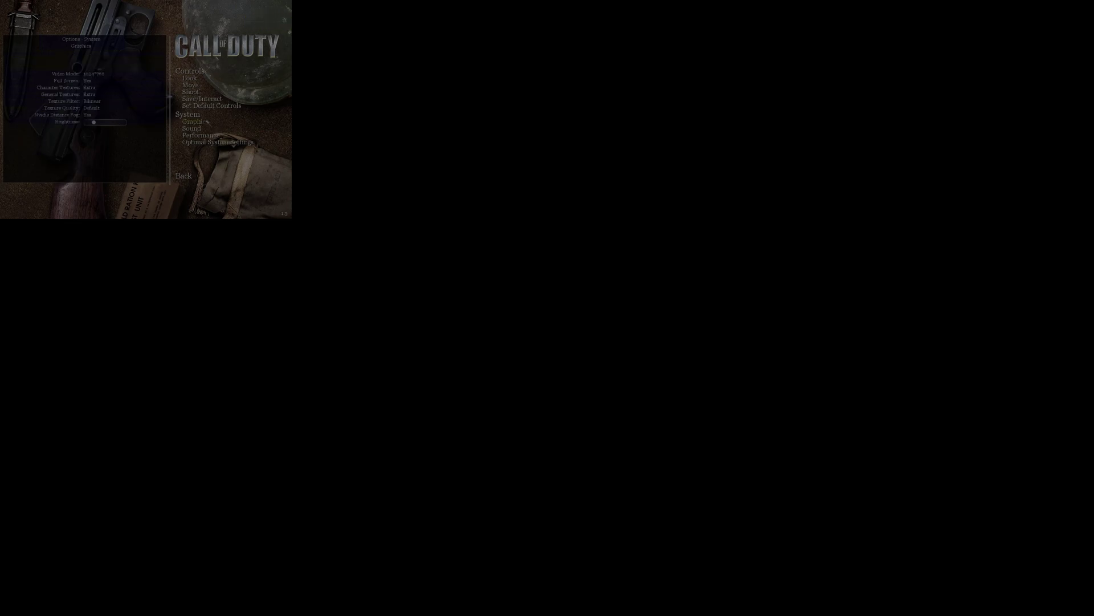
pyautogui.click(121, 75)
pyautogui.click(97, 174)
pyautogui.click(125, 121)
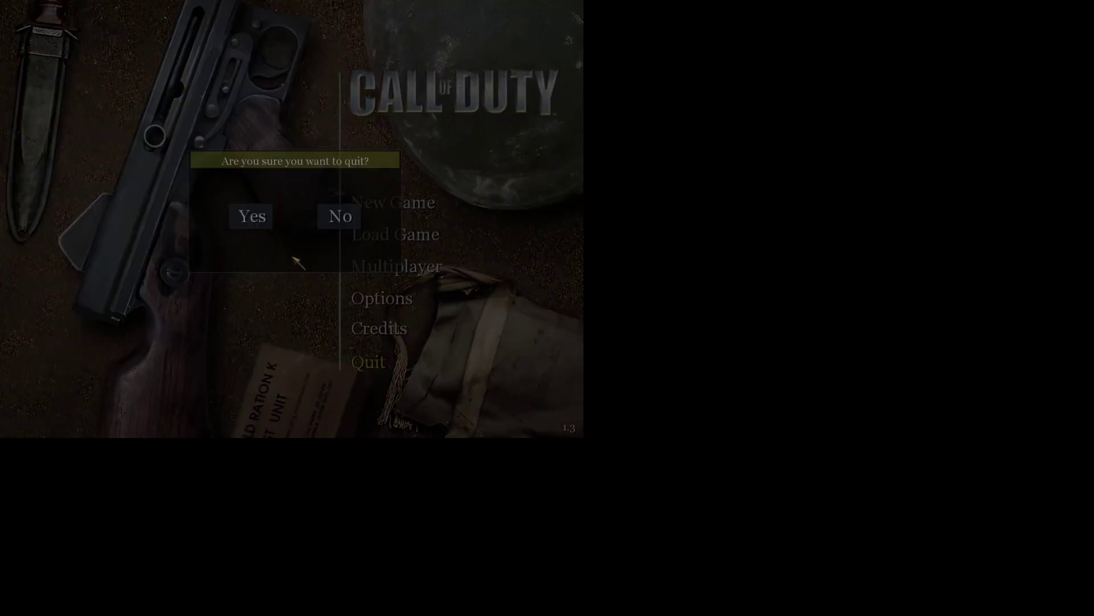
pyautogui.click(253, 216)
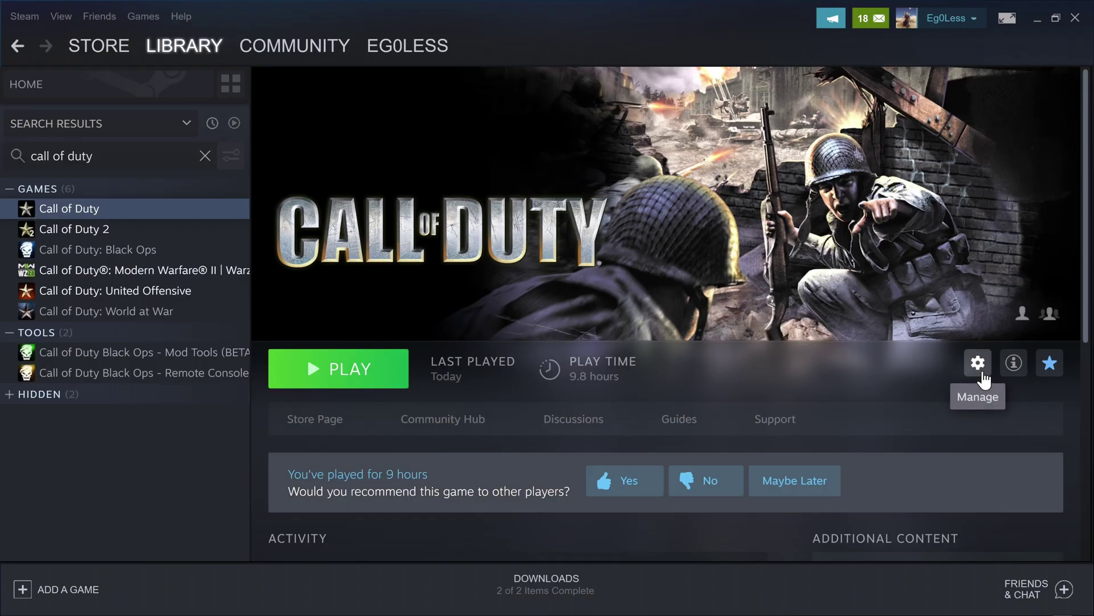
# Browse Call of Duty's local files from Steam and bring its game folder up in File Explorer.
pyautogui.click(978, 365)
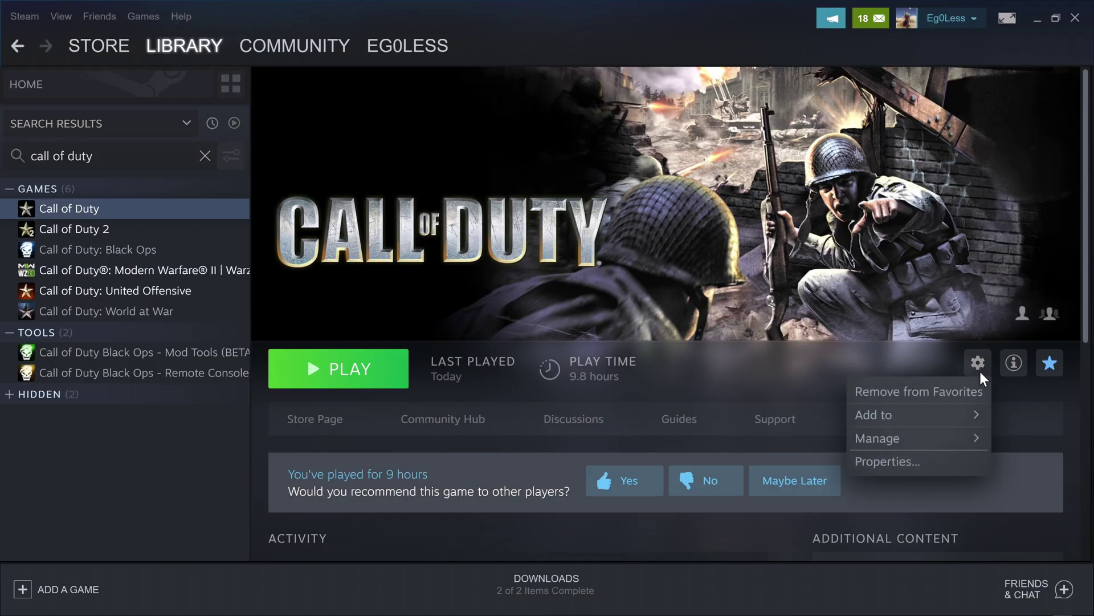
pyautogui.moveTo(918, 440)
pyautogui.click(826, 464)
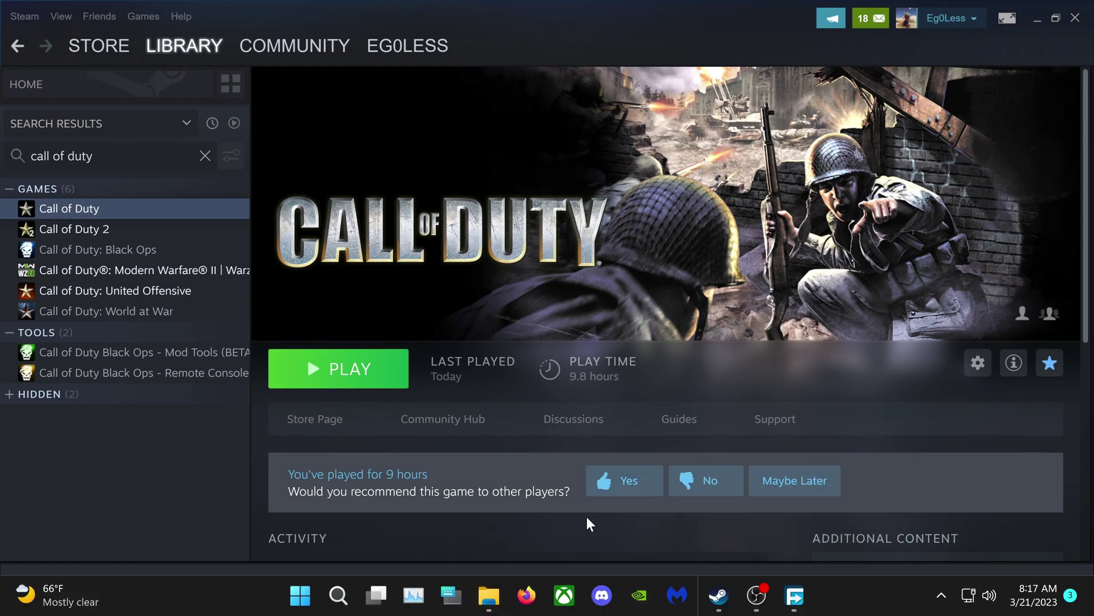
pyautogui.moveTo(499, 599)
pyautogui.click(475, 523)
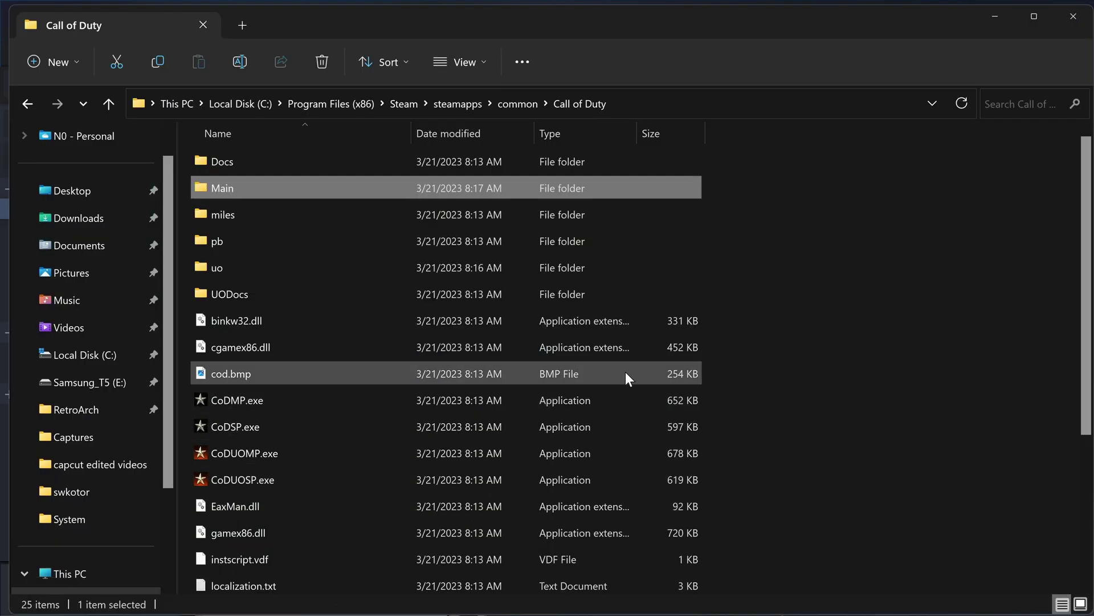
pyautogui.click(853, 382)
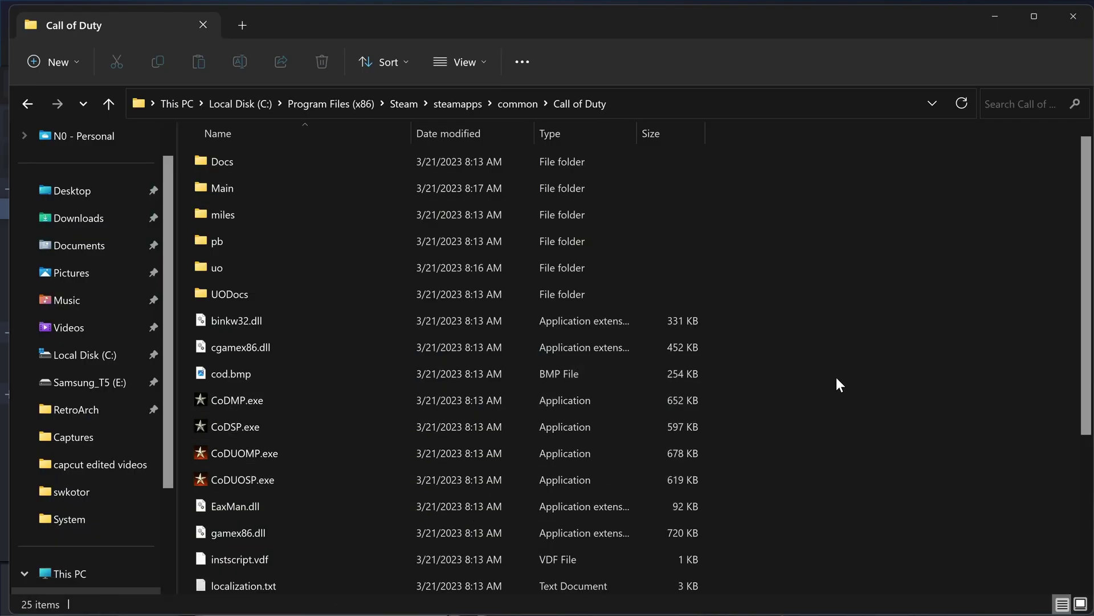
# Open config.cfg from the Main folder of Call of Duty for editing.
pyautogui.doubleClick(388, 193)
pyautogui.scroll(-1, 419, 265)
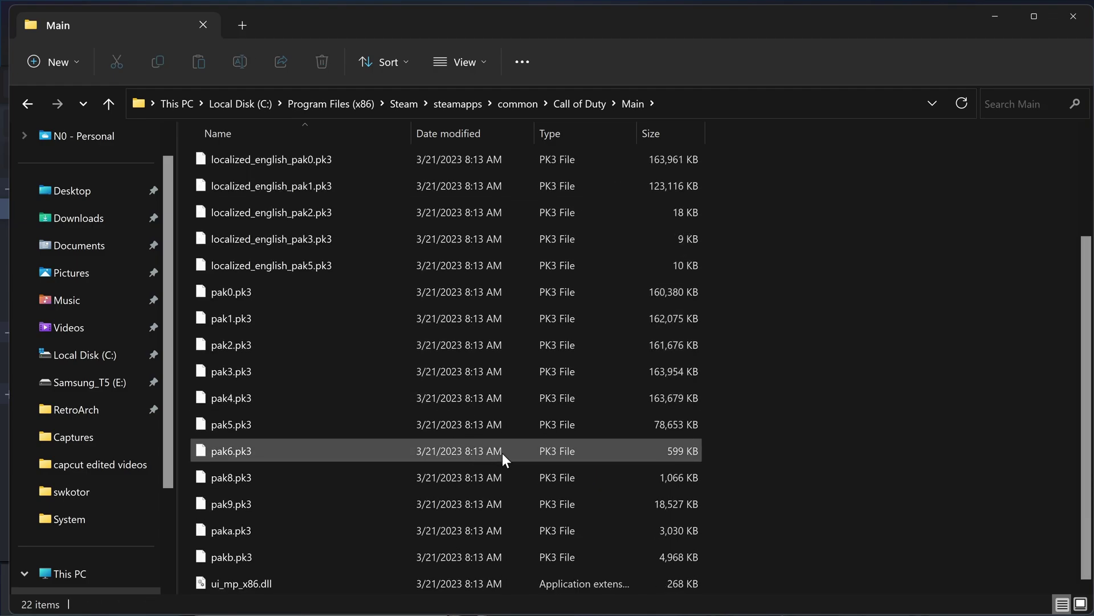
pyautogui.scroll(2, 758, 467)
pyautogui.click(480, 216)
pyautogui.doubleClick(480, 217)
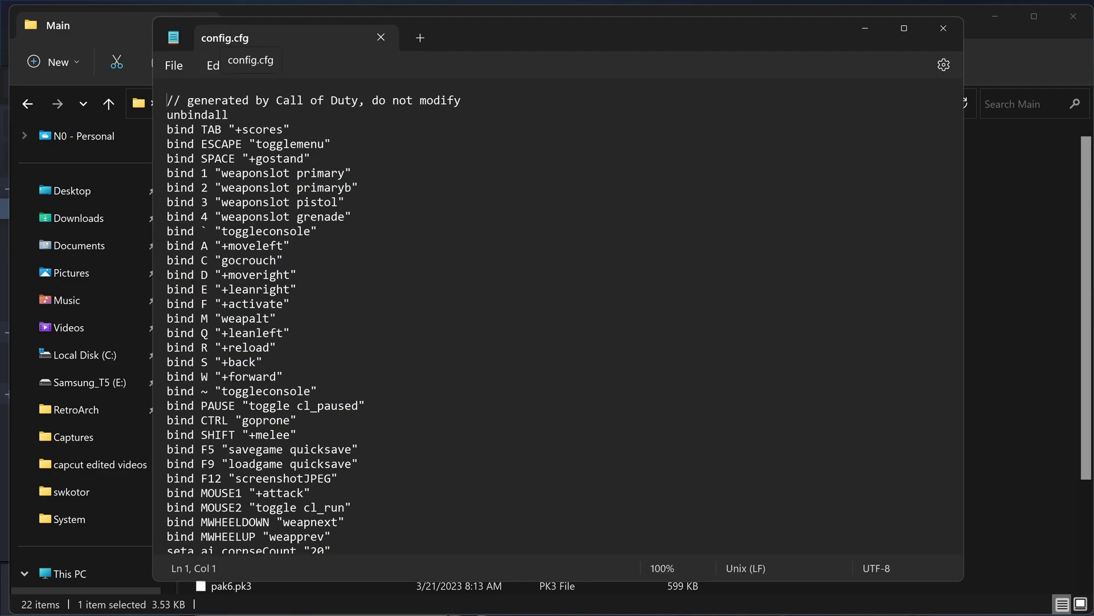
# Set the r_mode value in config.cfg to "`1".
pyautogui.scroll(-7, 513, 313)
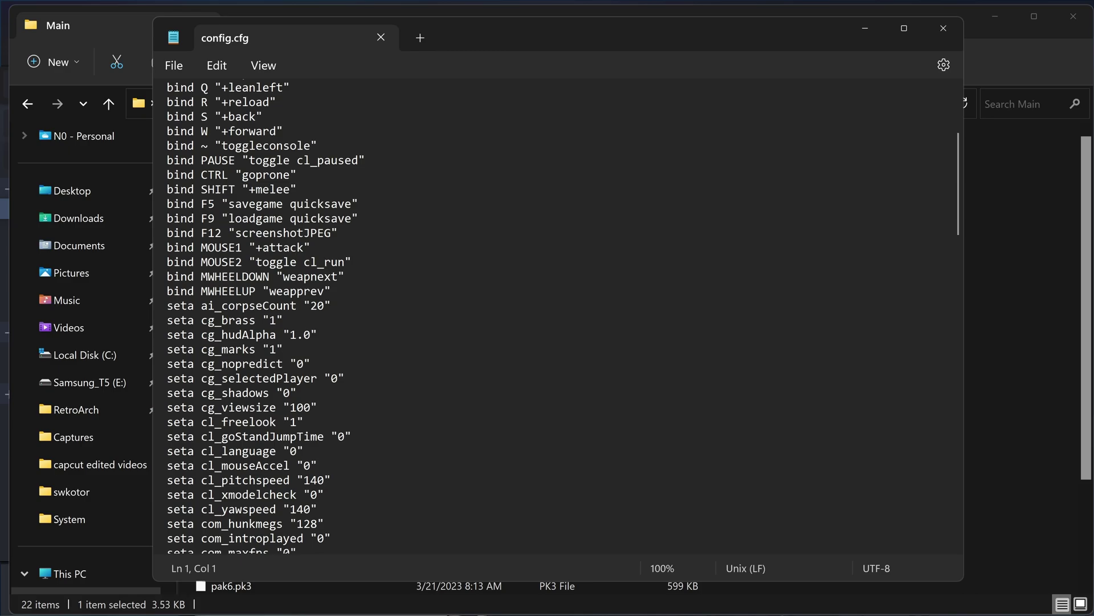
pyautogui.scroll(-5, 513, 314)
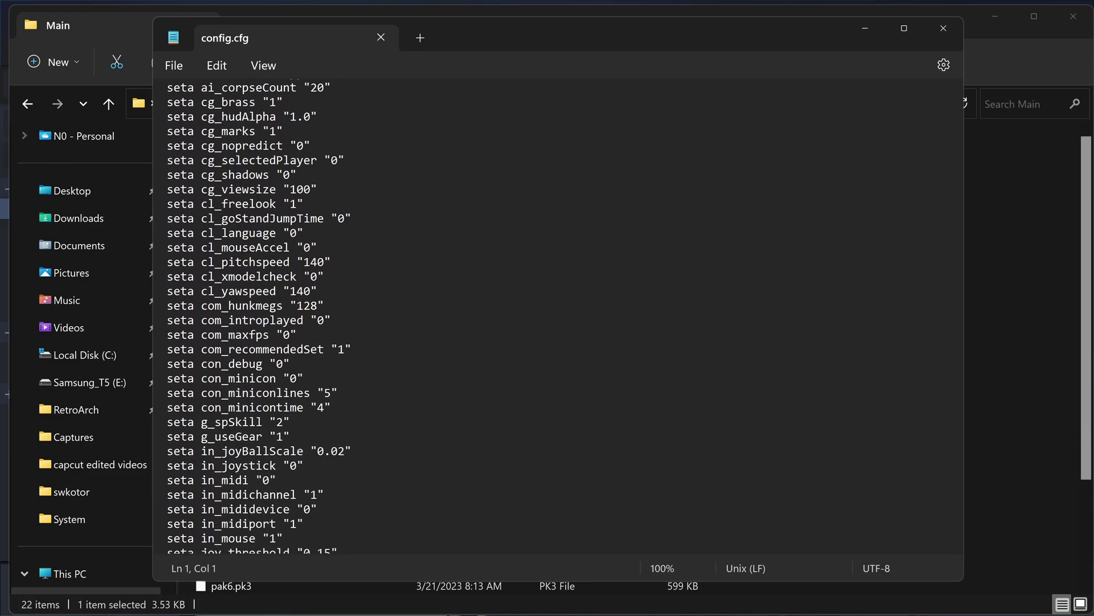
pyautogui.scroll(-3, 513, 313)
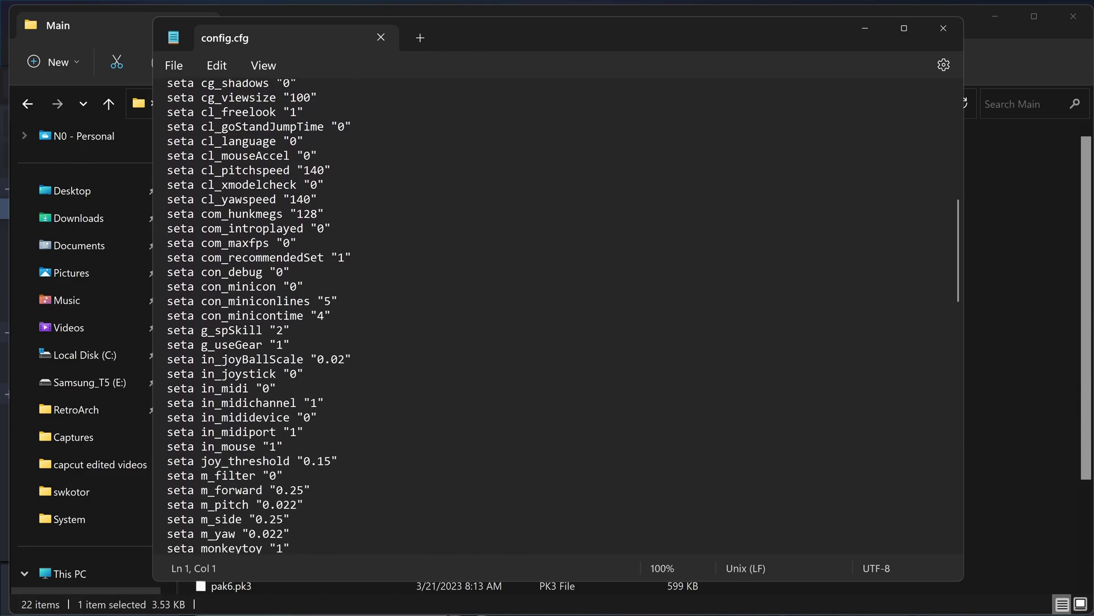
pyautogui.scroll(-3, 513, 313)
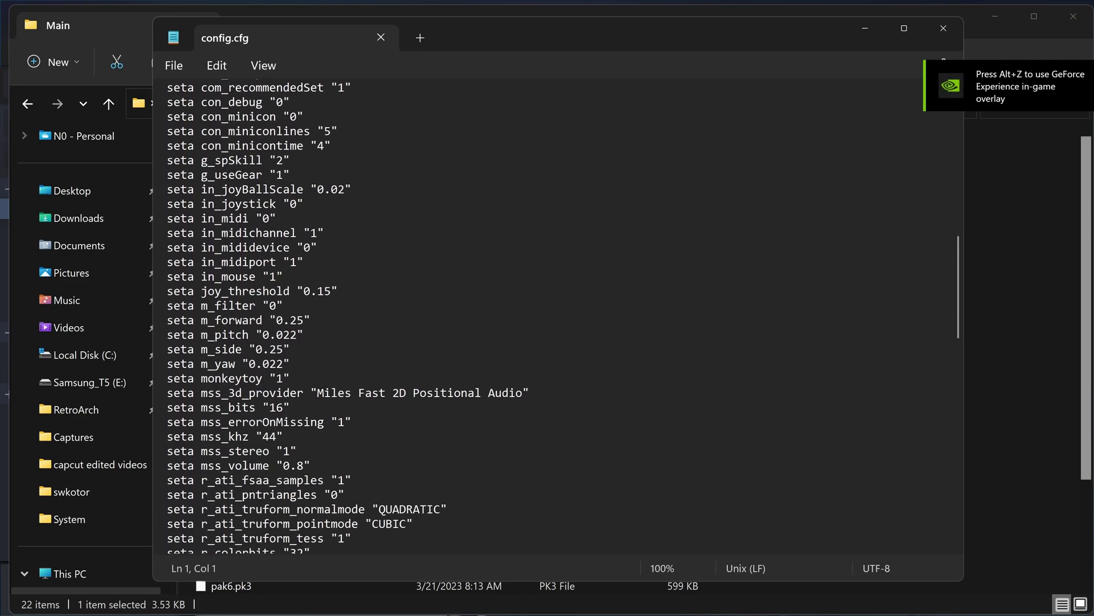
pyautogui.scroll(-4, 513, 313)
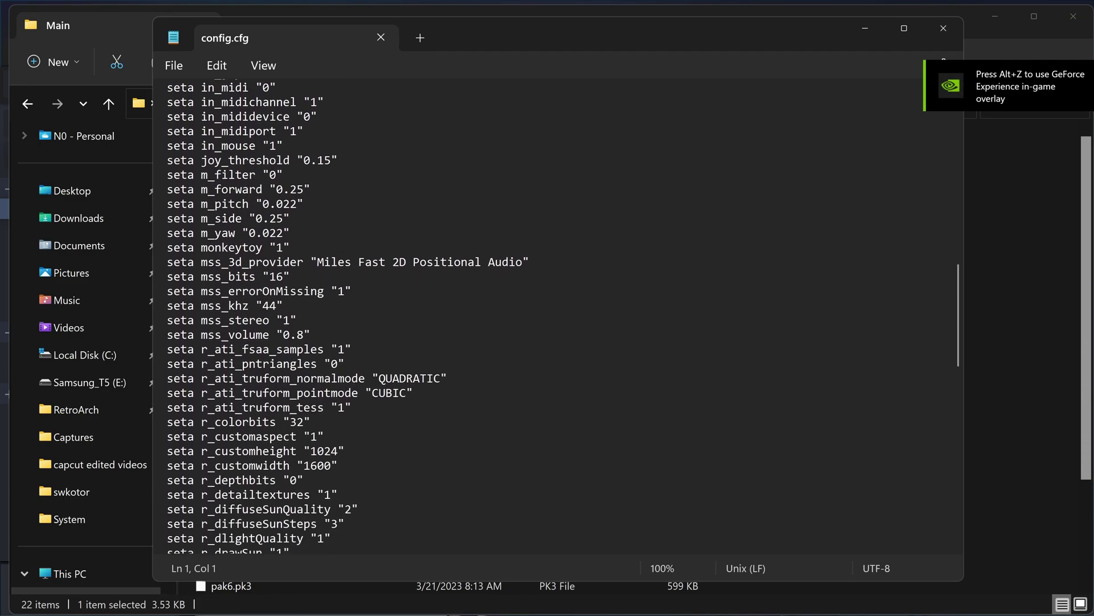
pyautogui.scroll(-6, 513, 313)
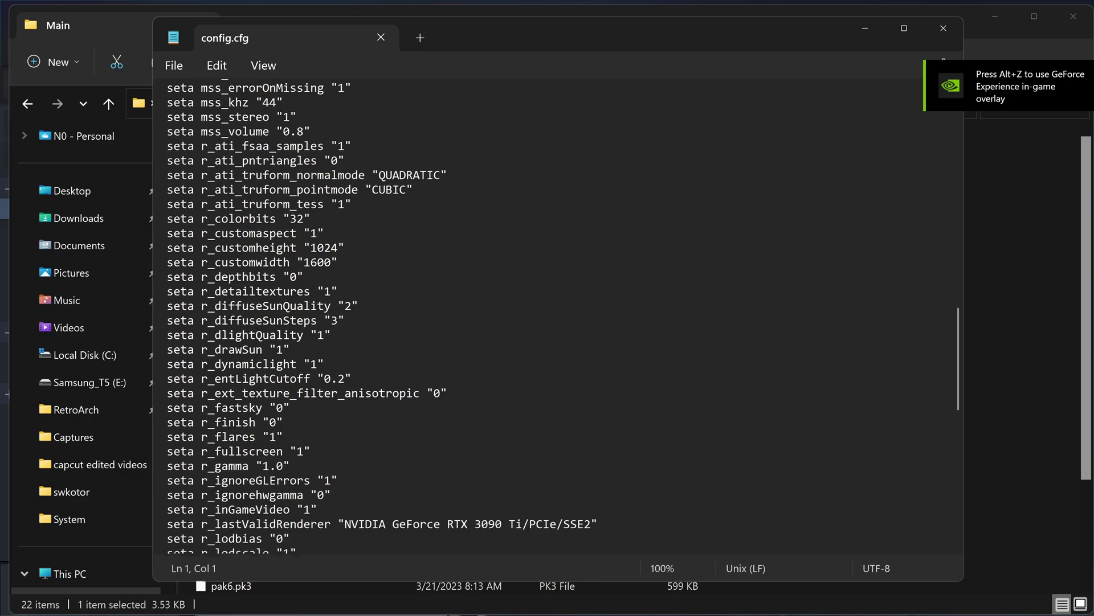
pyautogui.scroll(-4, 513, 313)
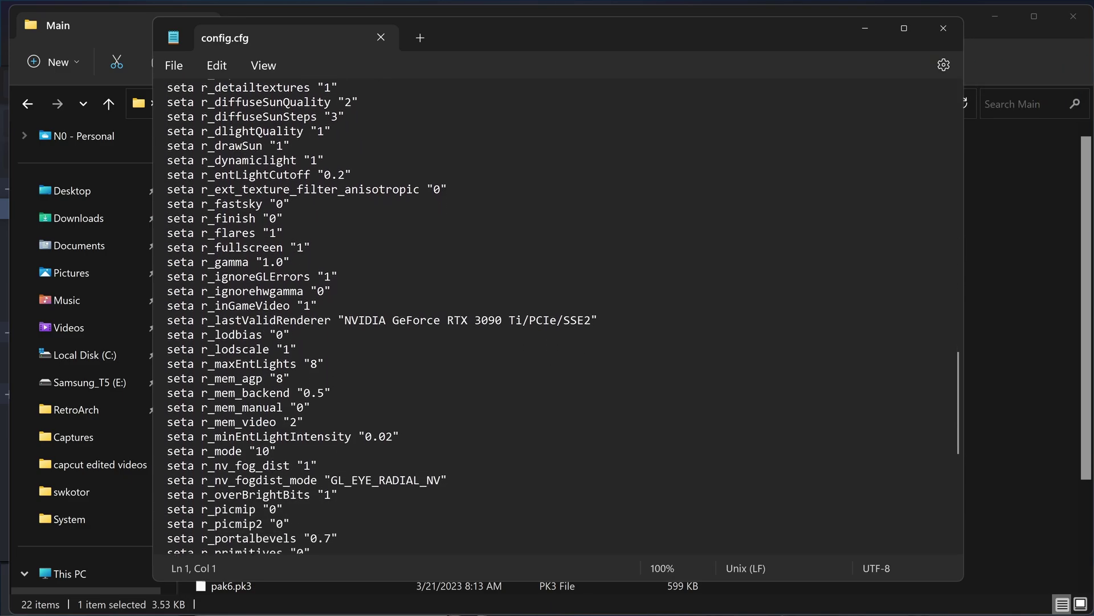
pyautogui.scroll(-2, 513, 314)
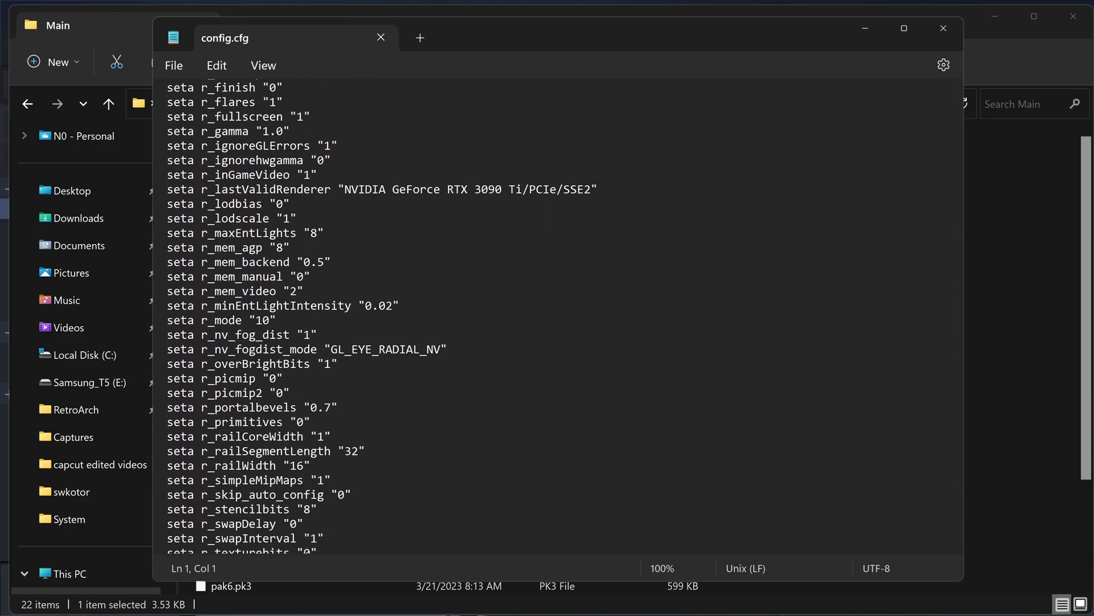
pyautogui.scroll(-1, 513, 314)
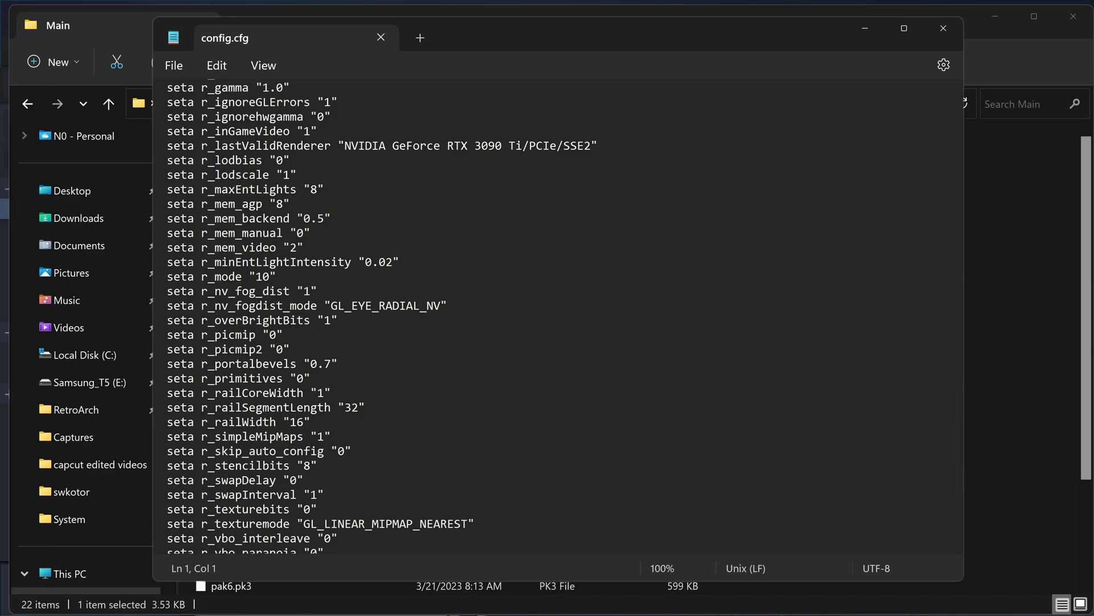
pyautogui.press('BackSpace')
# Set the r_customwidth value in config.cfg to "3840".
pyautogui.scroll(-2, 559, 313)
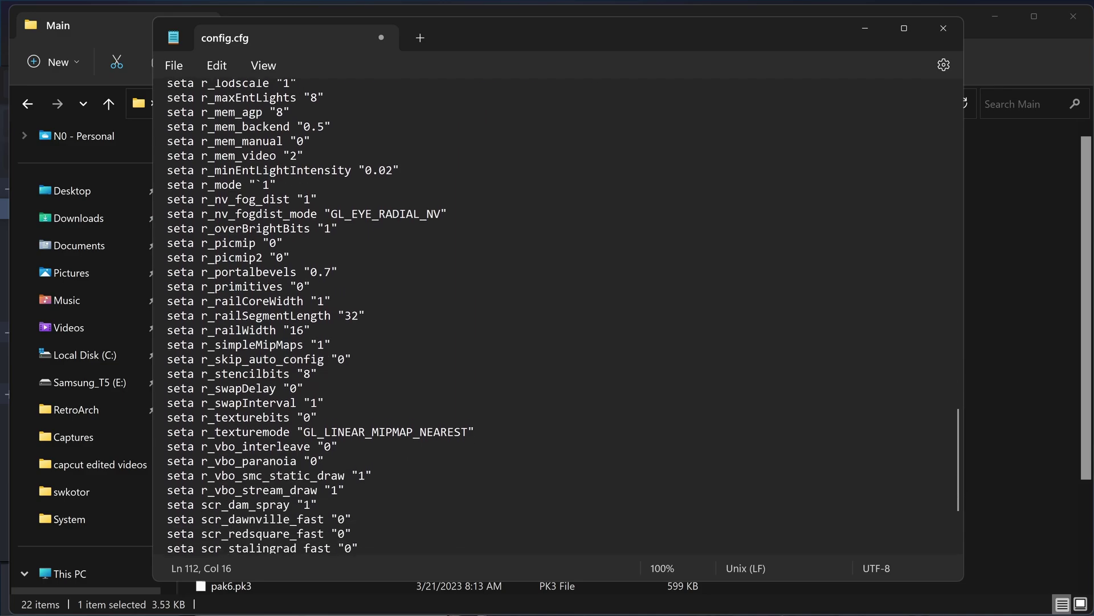
pyautogui.scroll(1, 559, 313)
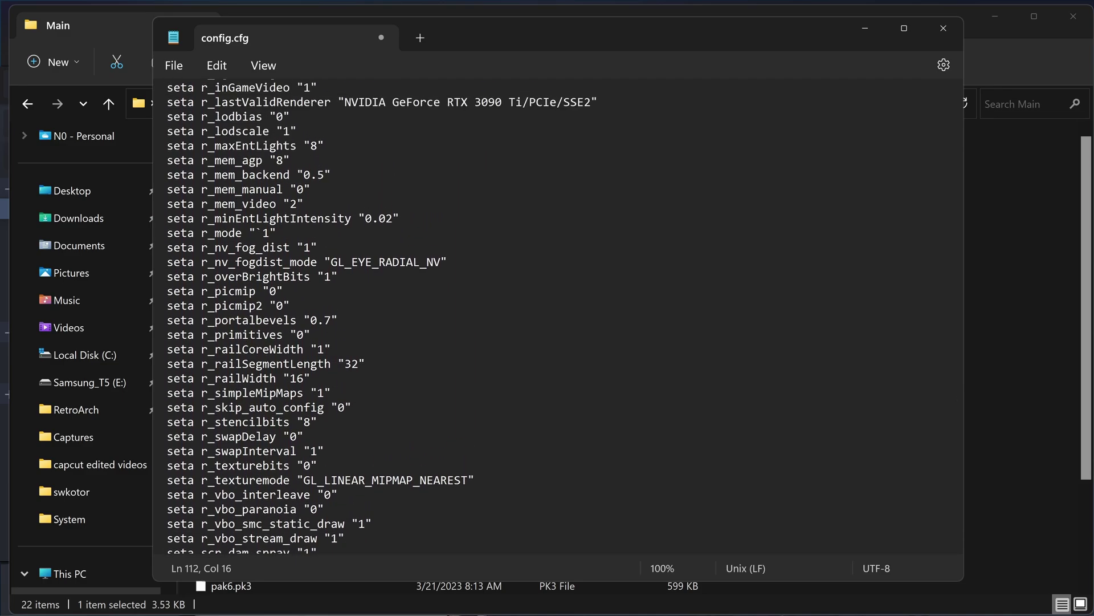
pyautogui.scroll(6, 559, 313)
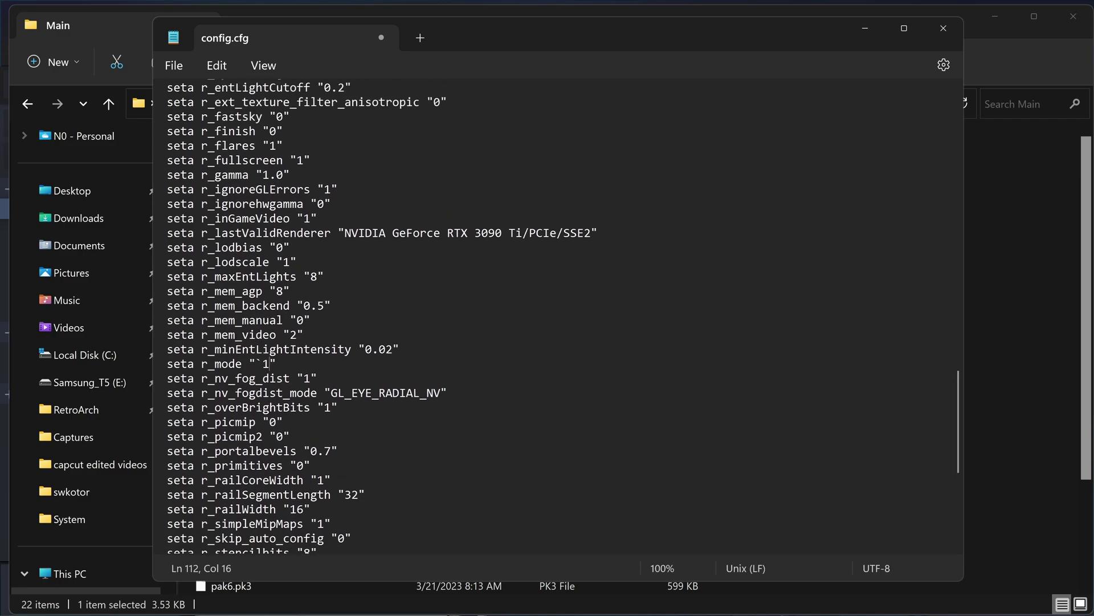
pyautogui.scroll(1, 558, 314)
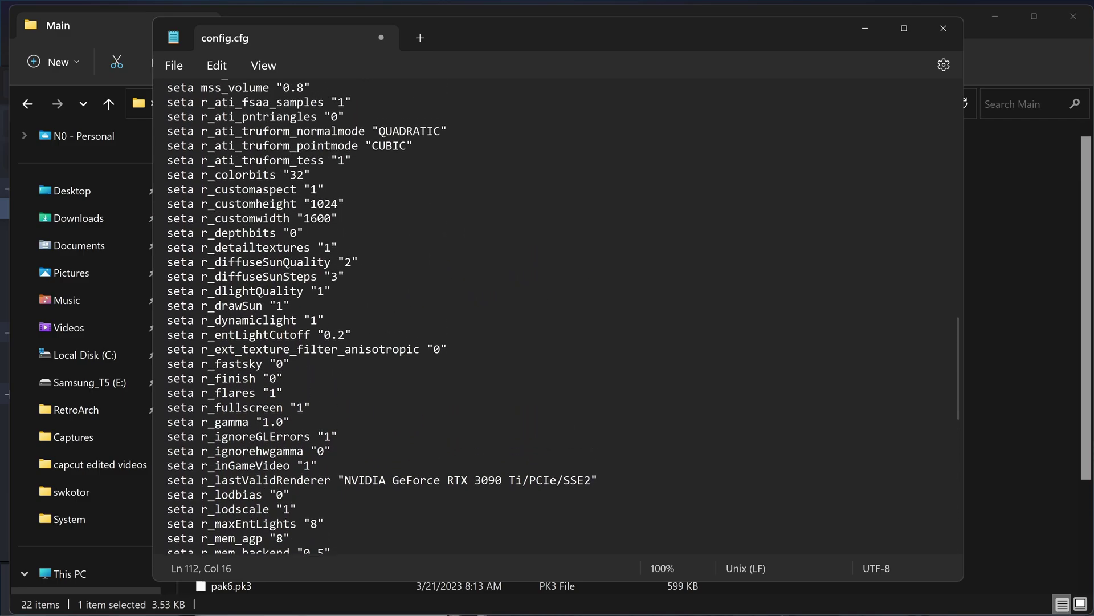
pyautogui.scroll(1, 563, 318)
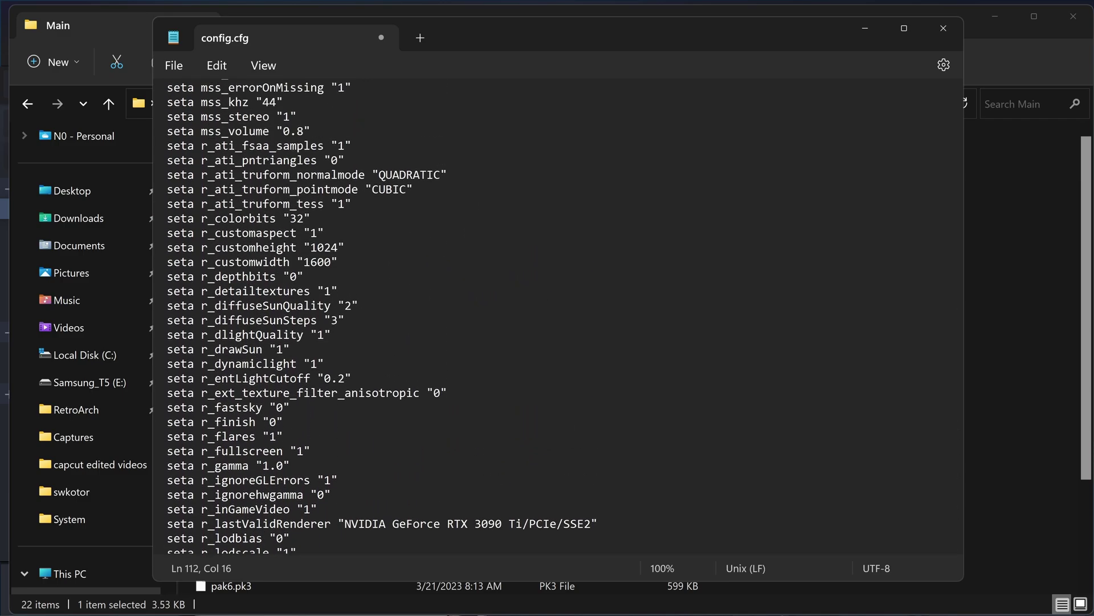
pyautogui.moveTo(215, 262); pyautogui.dragTo(331, 263)
pyautogui.click(310, 266)
pyautogui.doubleClick(311, 262)
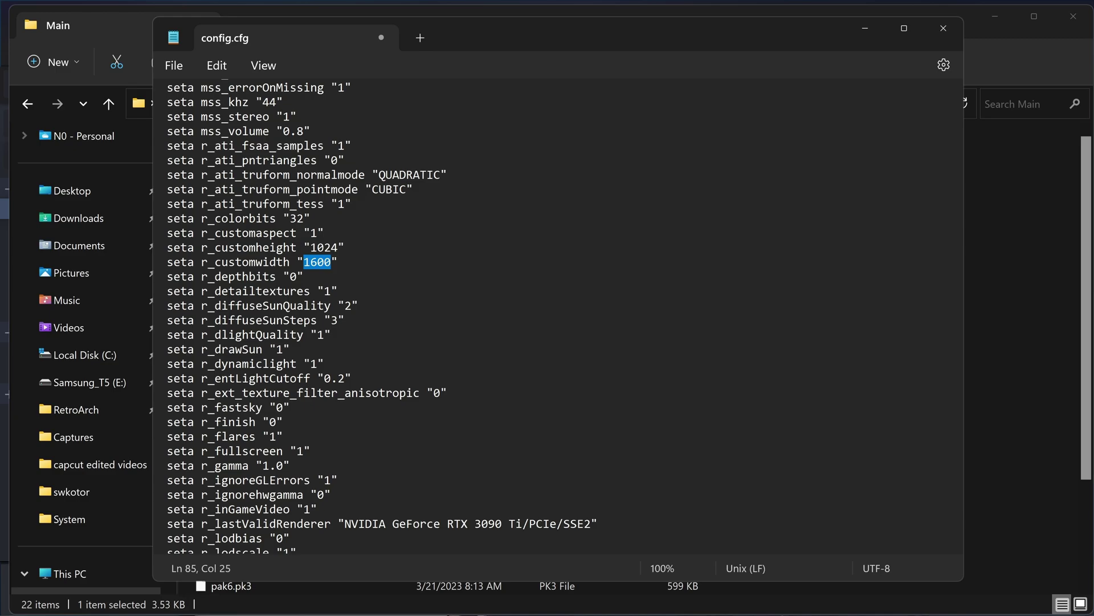
pyautogui.press('BackSpace')
pyautogui.write('3840')
# Set the r_customheight value in config.cfg to "2160".
pyautogui.press('Up')
pyautogui.press('Left')
pyautogui.press('Left')
pyautogui.press('Left')
pyautogui.hotkey('shift', 'Right')
pyautogui.hotkey('shift', 'Right')
pyautogui.hotkey('shift', 'Right')
pyautogui.hotkey('shift', 'Right')
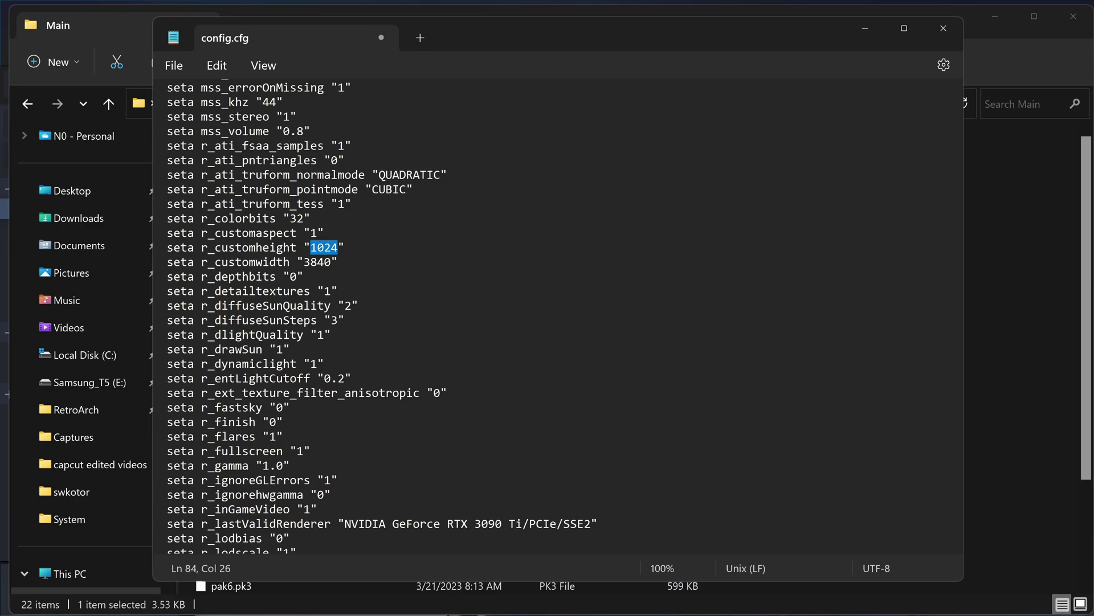
pyautogui.press('BackSpace')
pyautogui.write('2160')
# Save the edited config.cfg and close its editor window.
pyautogui.click(168, 70)
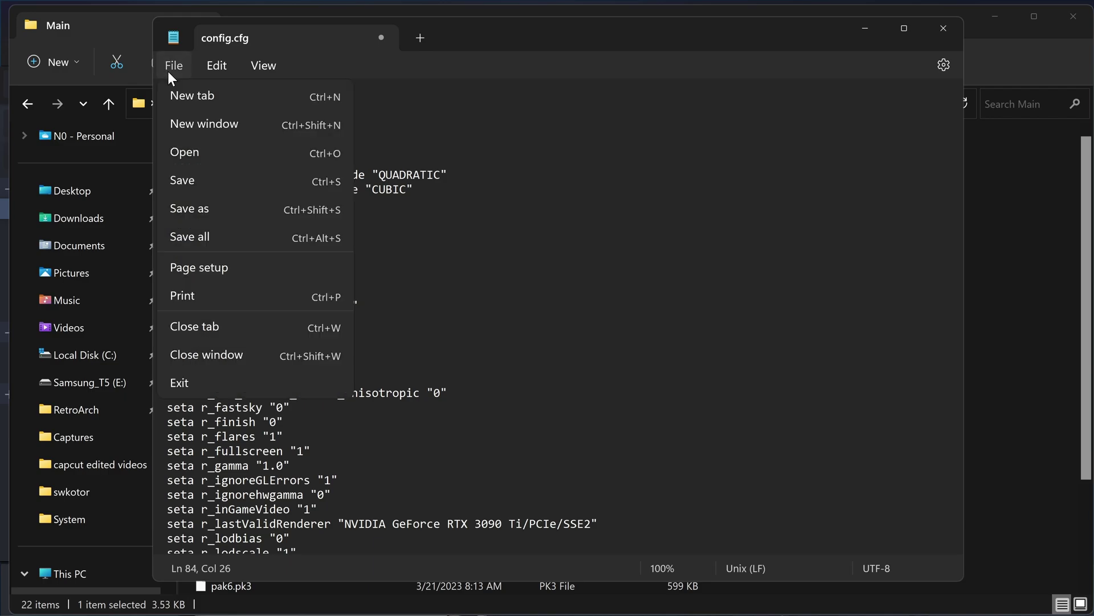
pyautogui.click(196, 176)
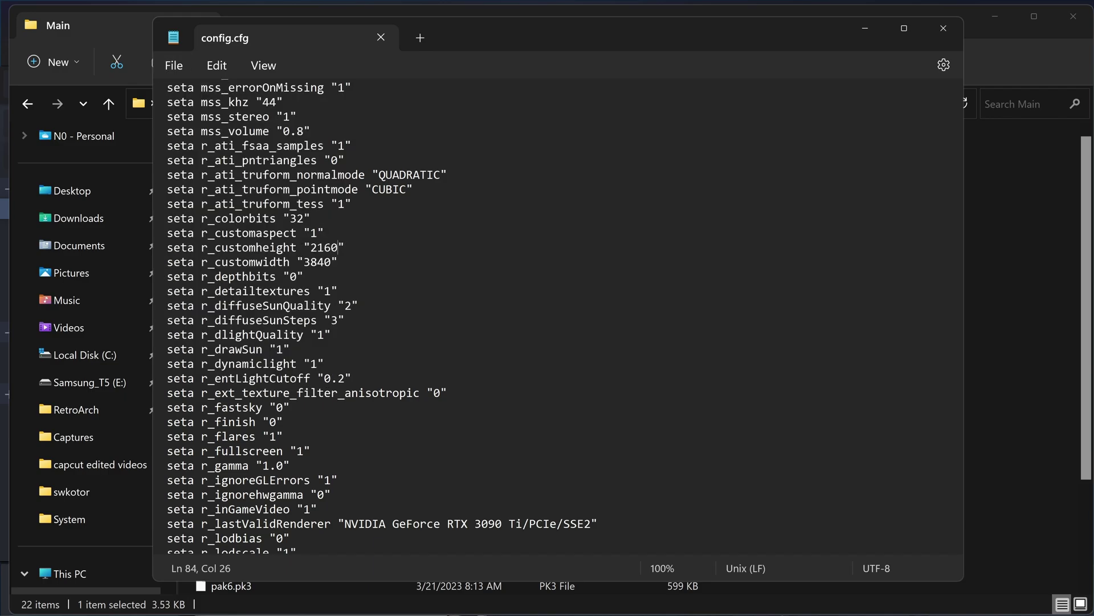
pyautogui.click(943, 28)
# Return to the Call of Duty folder and open its uo subfolder.
pyautogui.click(578, 104)
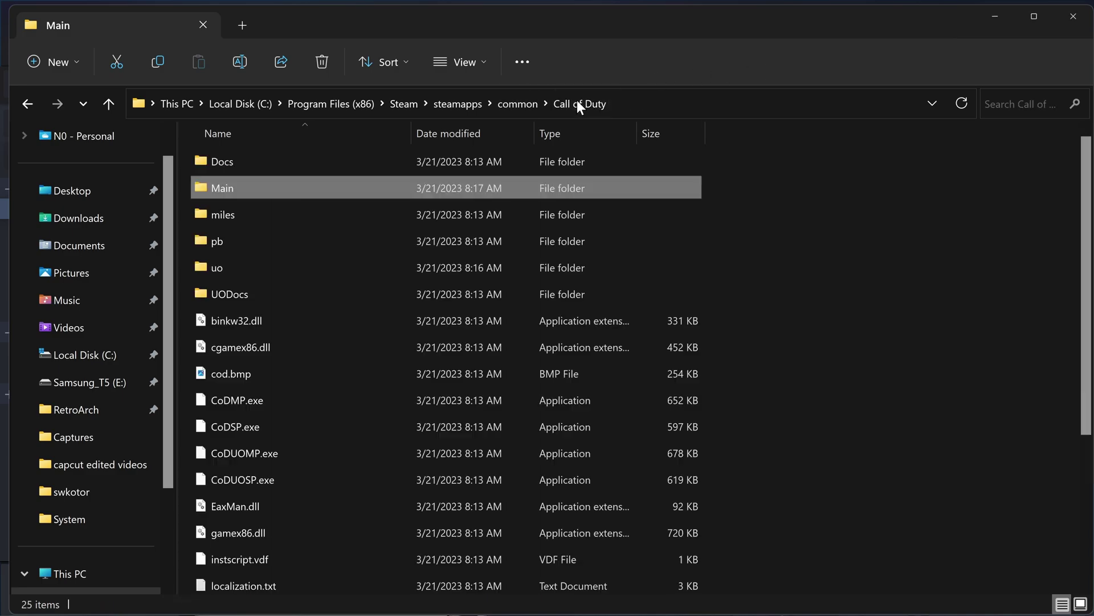
pyautogui.doubleClick(368, 268)
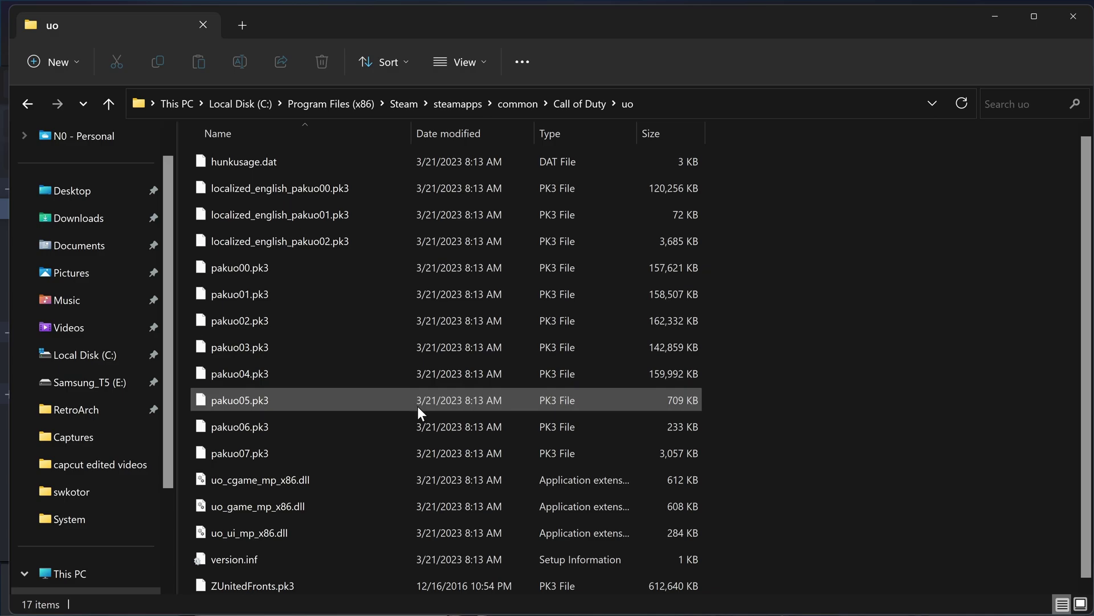
# Switch to Steam and launch Call of Duty: United Offensive.
pyautogui.moveTo(859, 609)
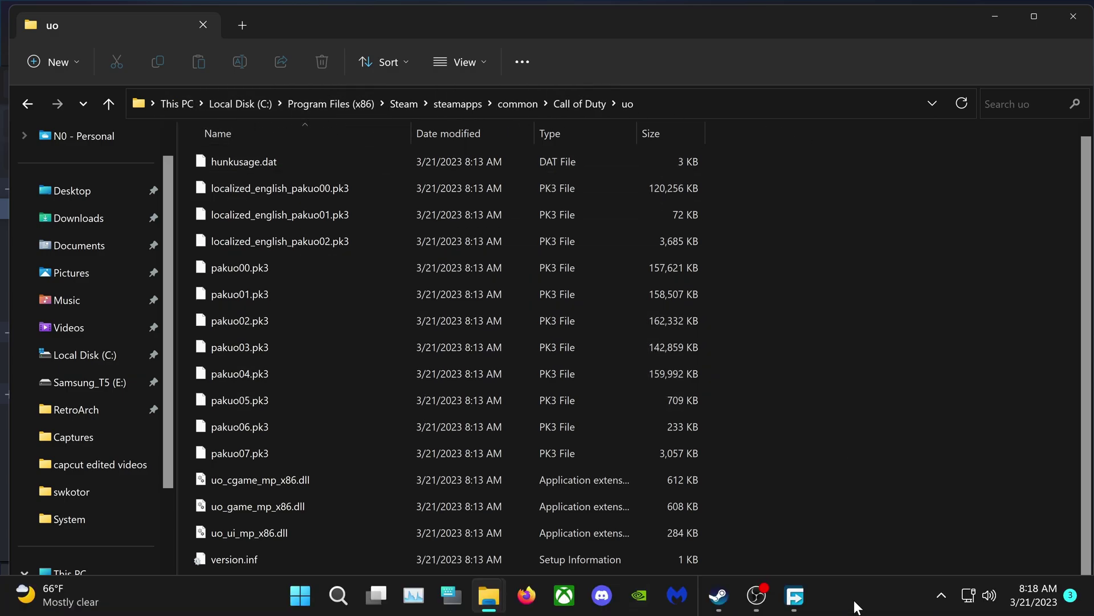
pyautogui.click(718, 595)
pyautogui.click(205, 292)
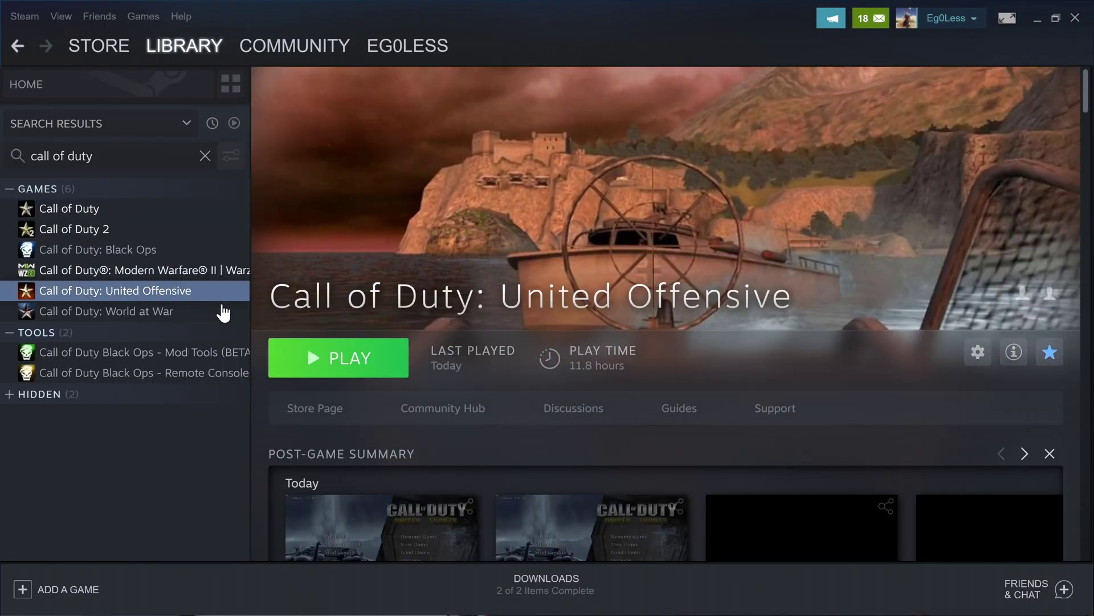
pyautogui.click(354, 359)
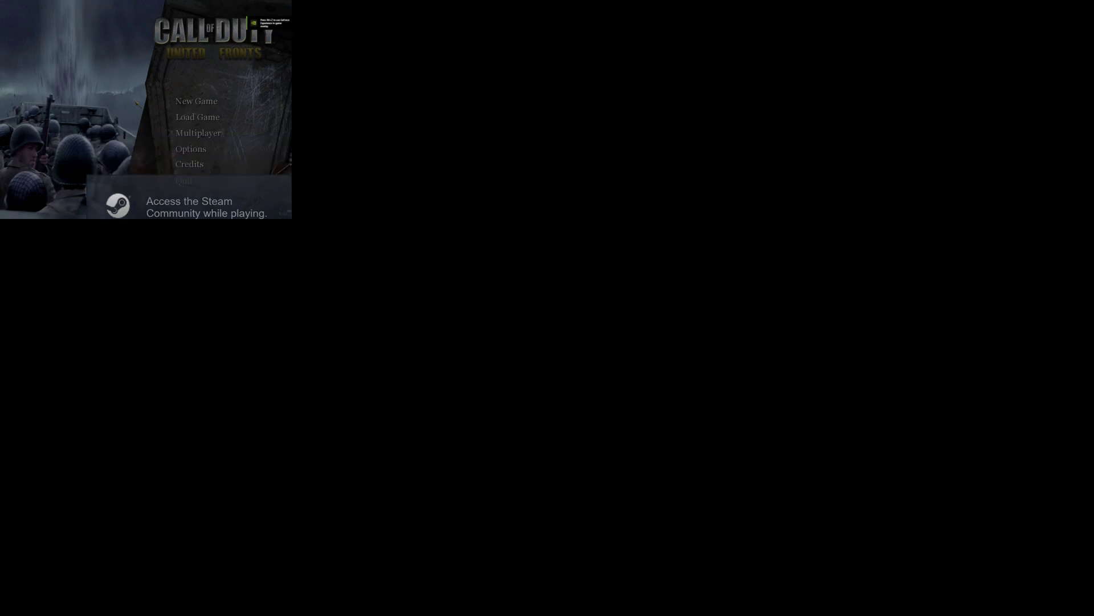
# Apply a different video mode in the graphics options of United Offensive and quit the game.
pyautogui.click(191, 152)
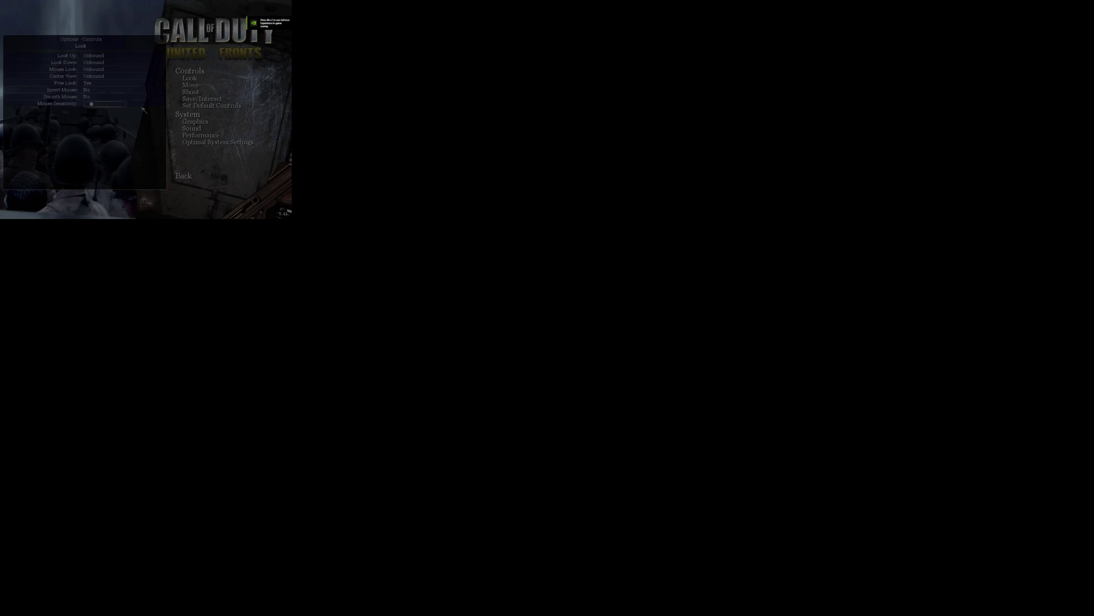
pyautogui.click(194, 121)
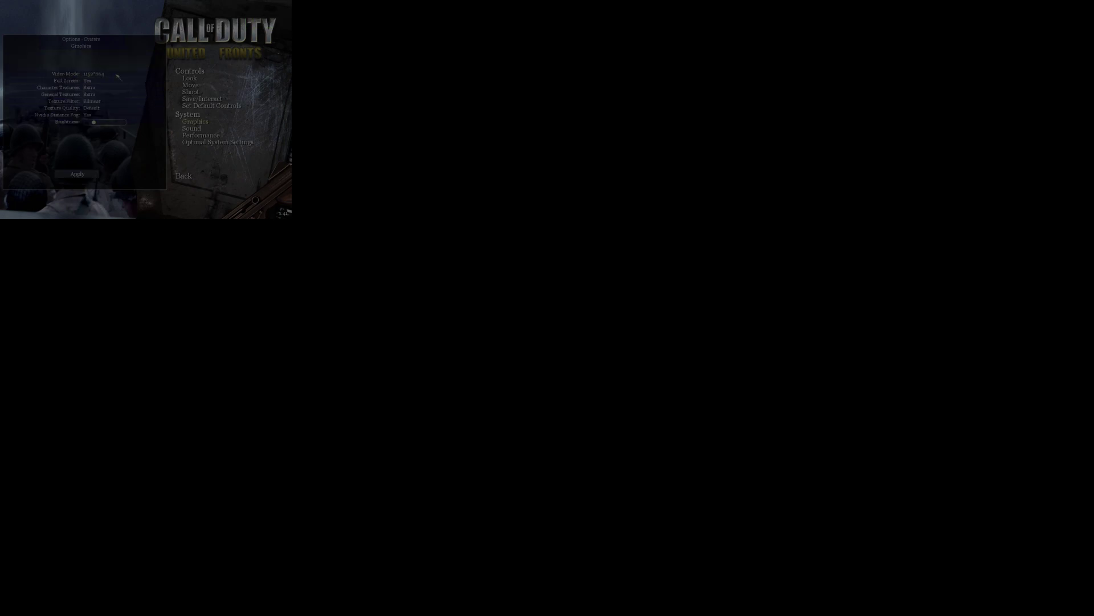
pyautogui.click(79, 174)
pyautogui.click(125, 121)
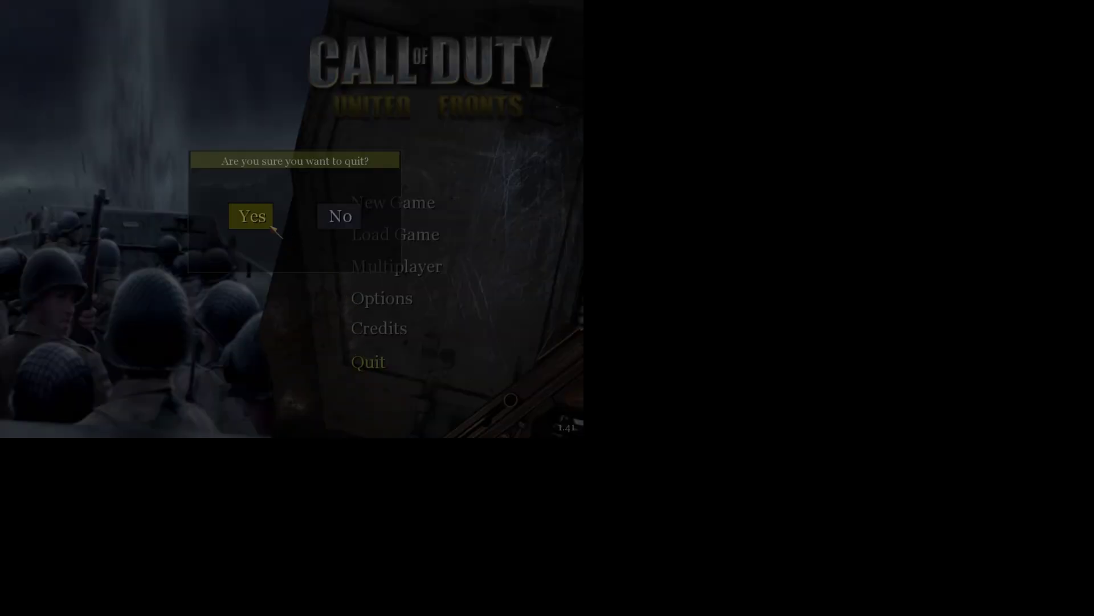
pyautogui.click(251, 215)
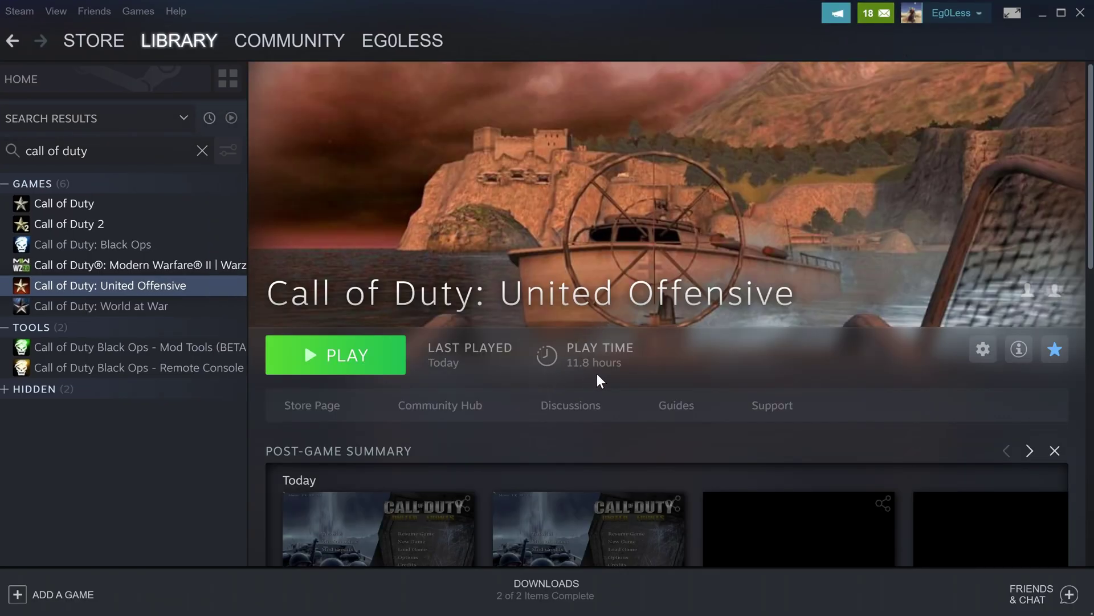
# Browse the local files of Call of Duty: United Offensive from its Steam library page.
pyautogui.click(982, 350)
pyautogui.moveTo(916, 425)
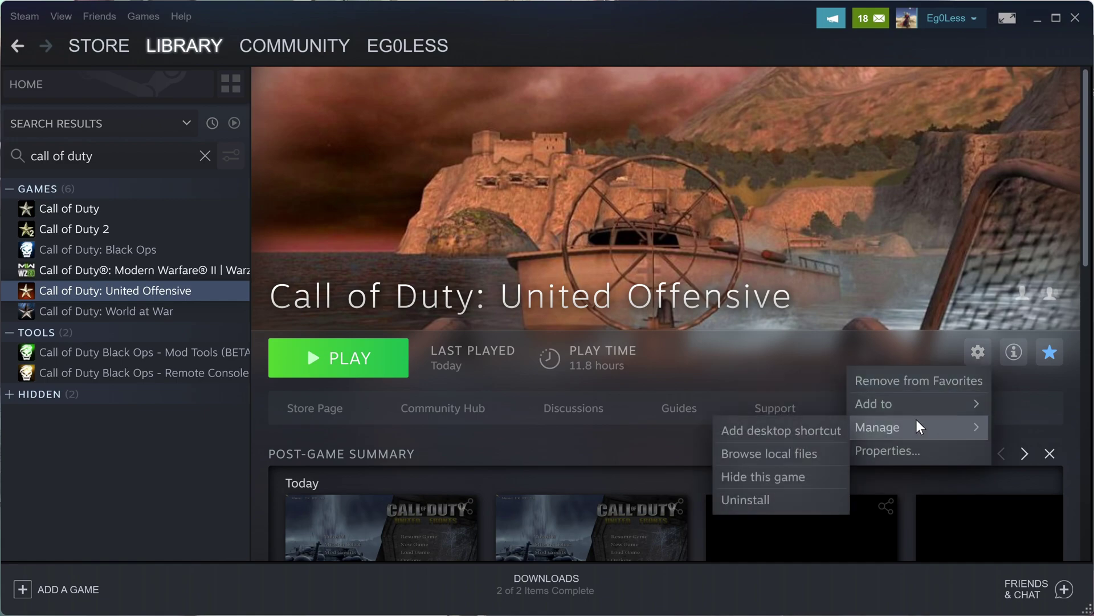
pyautogui.click(819, 453)
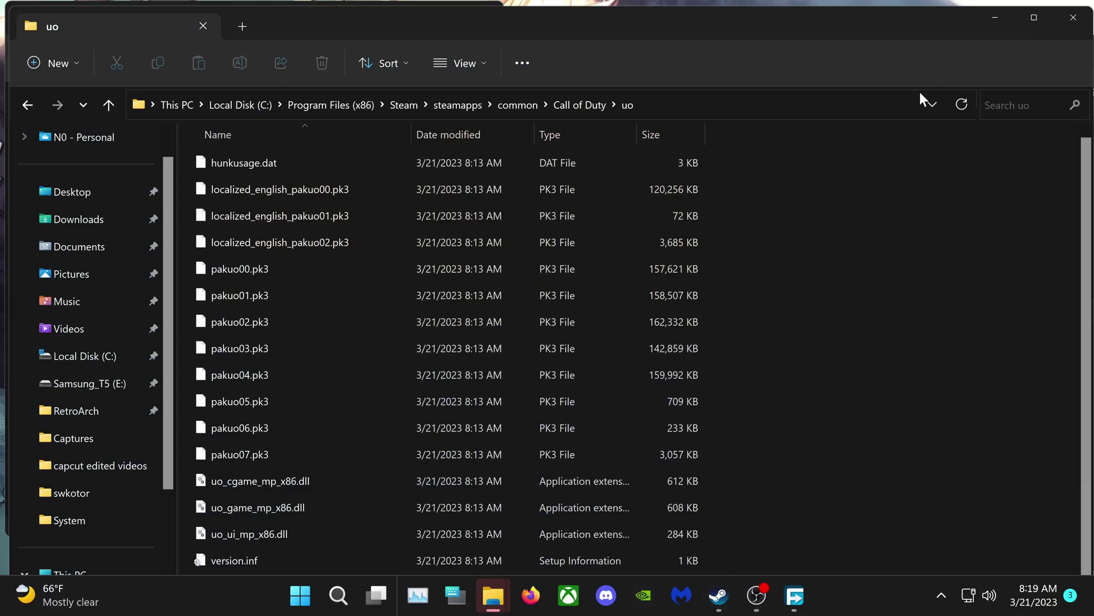
# Maximize the uo folder window, go up to the Call of Duty folder and reopen its uo subfolder.
pyautogui.moveTo(493, 600)
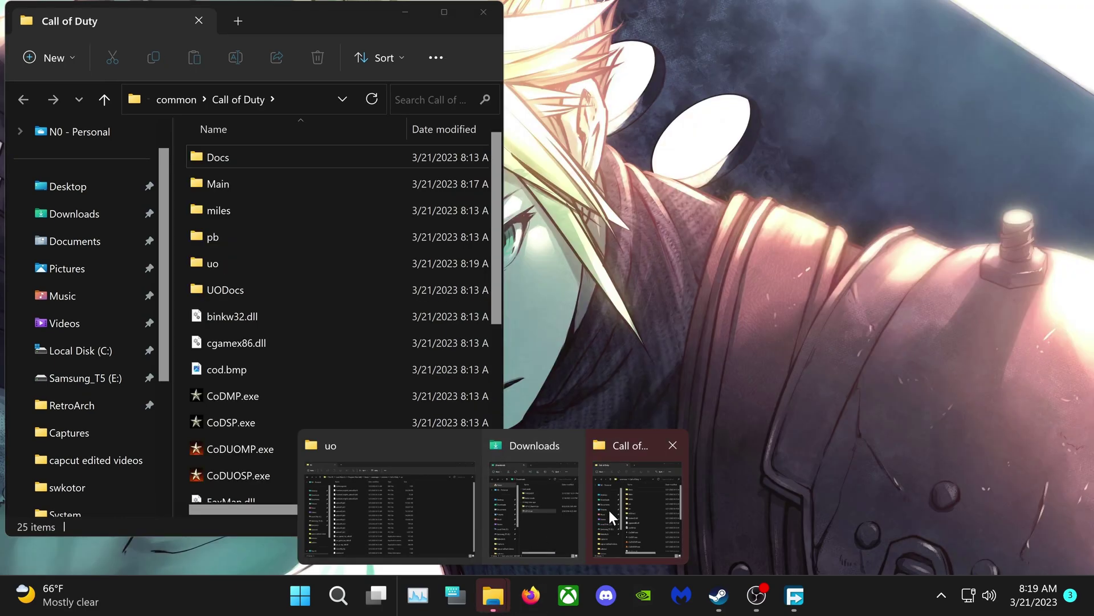
pyautogui.click(609, 511)
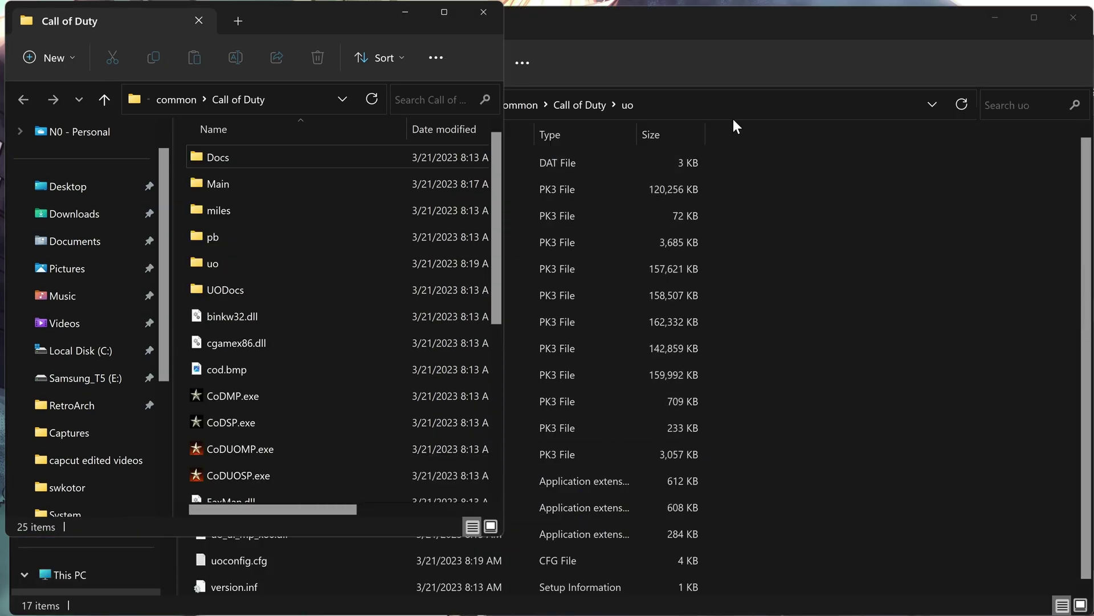
pyautogui.click(679, 43)
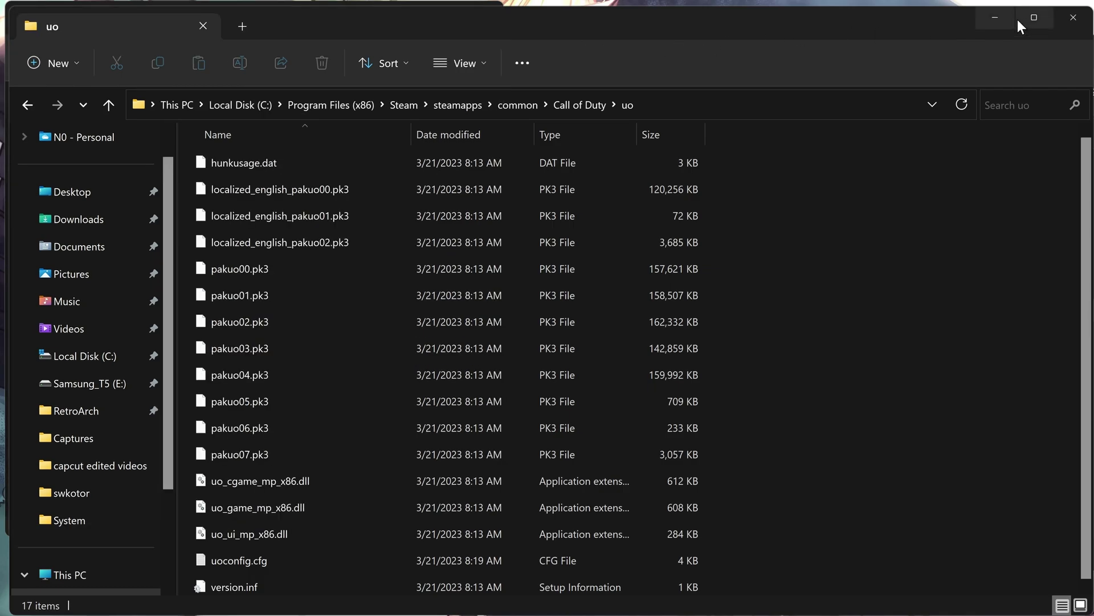
pyautogui.click(1034, 17)
pyautogui.scroll(-1, 827, 268)
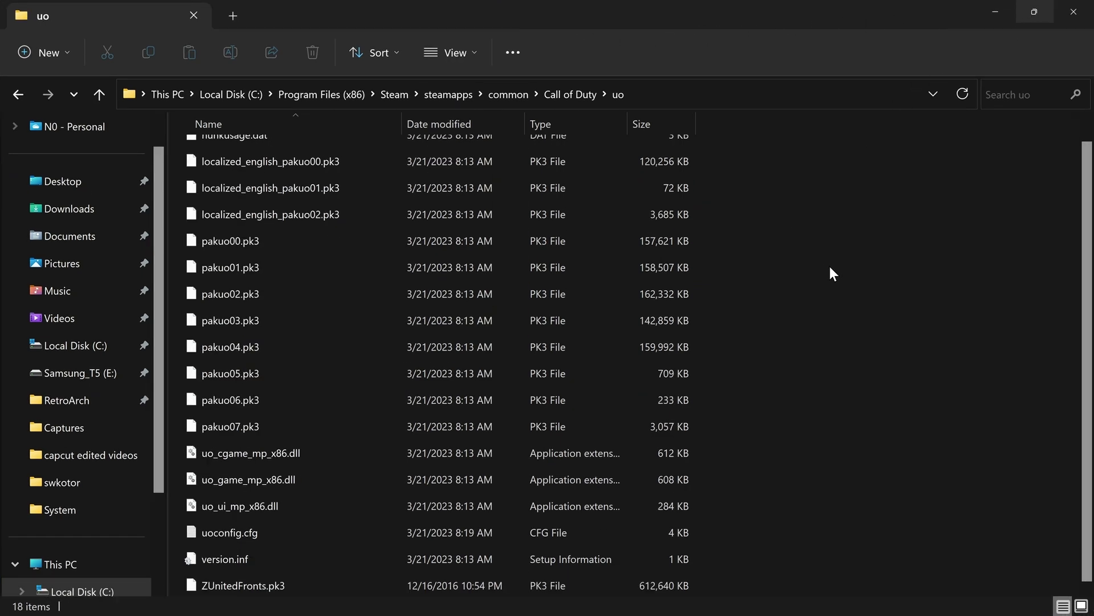
pyautogui.click(585, 101)
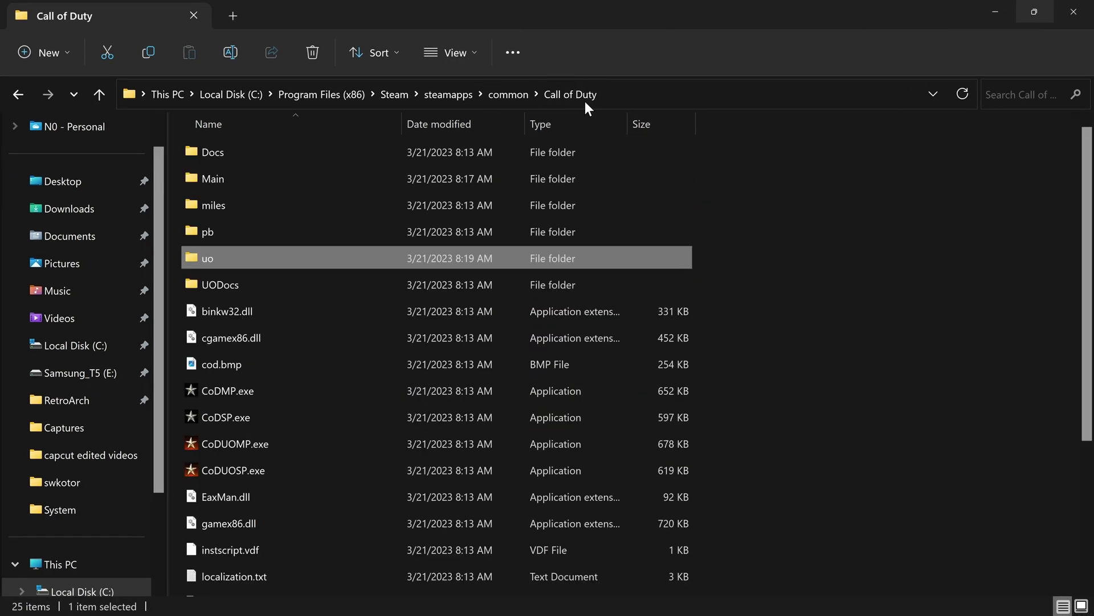
pyautogui.doubleClick(429, 259)
pyautogui.scroll(-1, 453, 278)
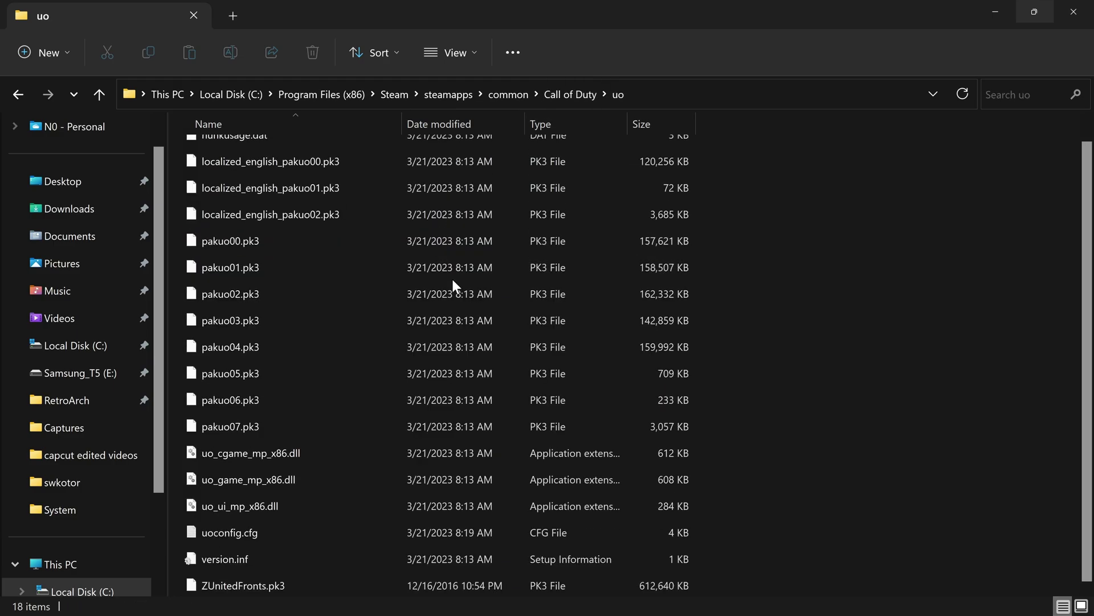
# Open uoconfig.cfg from the uo folder and set r_customwidth to 3840.
pyautogui.doubleClick(388, 534)
pyautogui.scroll(-1, 563, 317)
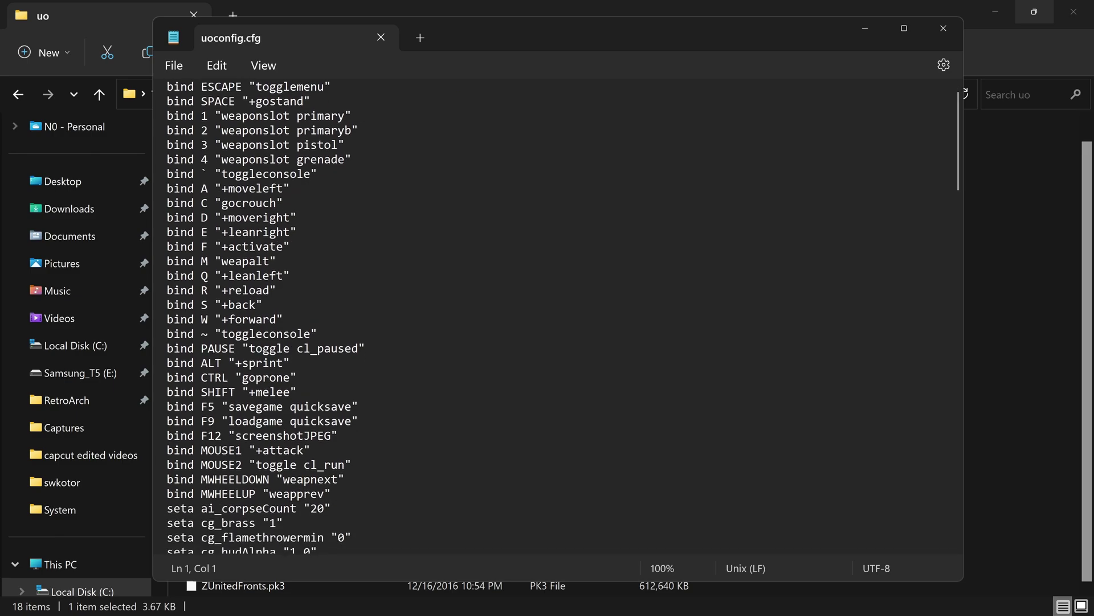
pyautogui.scroll(-1, 563, 316)
pyautogui.scroll(-5, 563, 316)
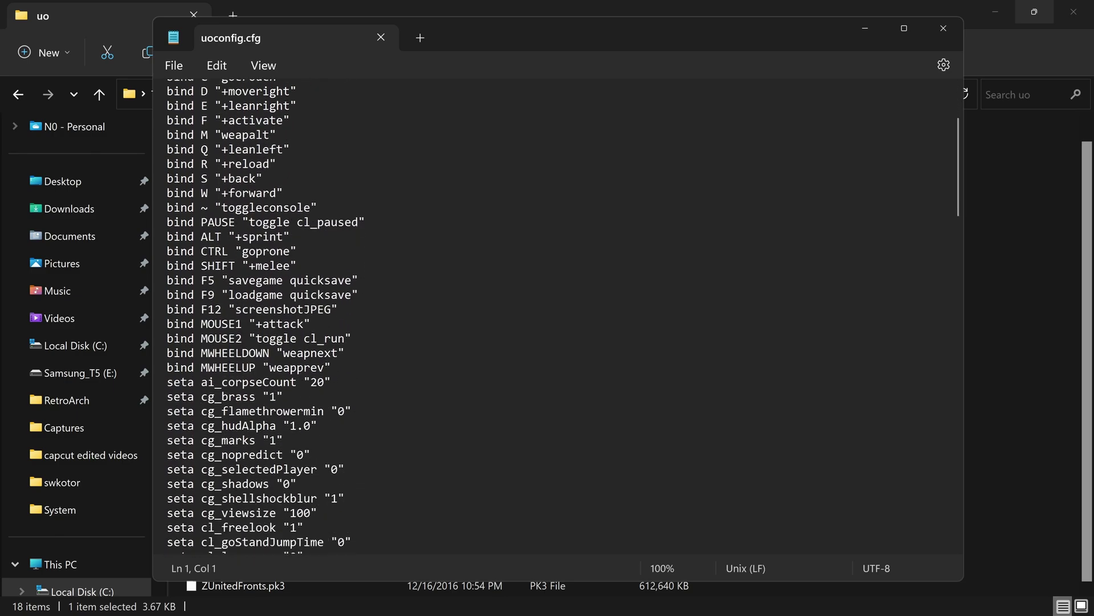
pyautogui.scroll(-4, 563, 316)
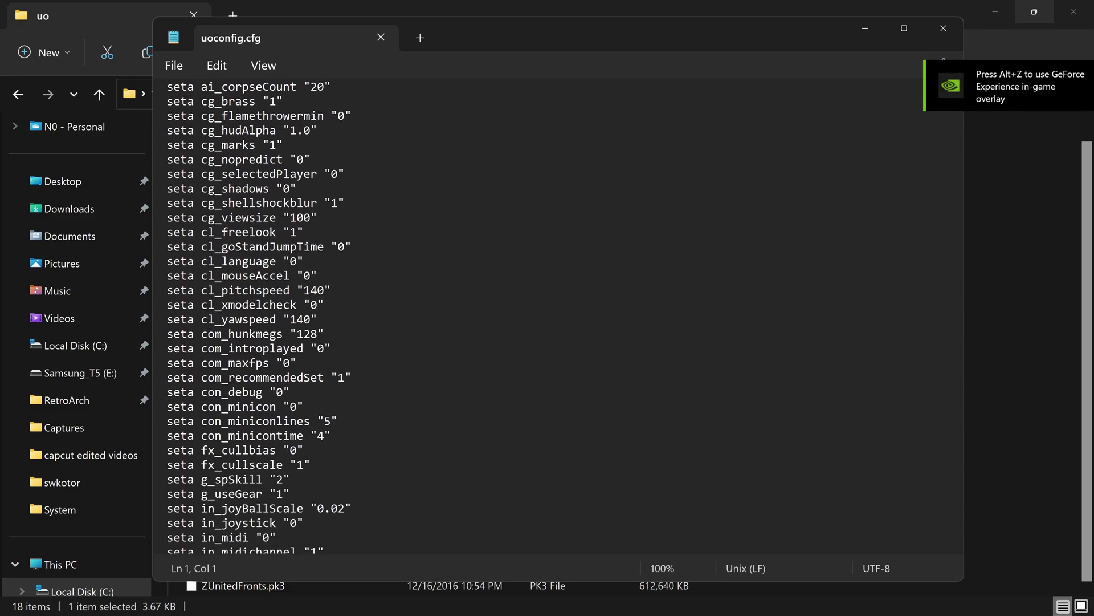
pyautogui.scroll(-3, 563, 317)
pyautogui.scroll(-4, 563, 316)
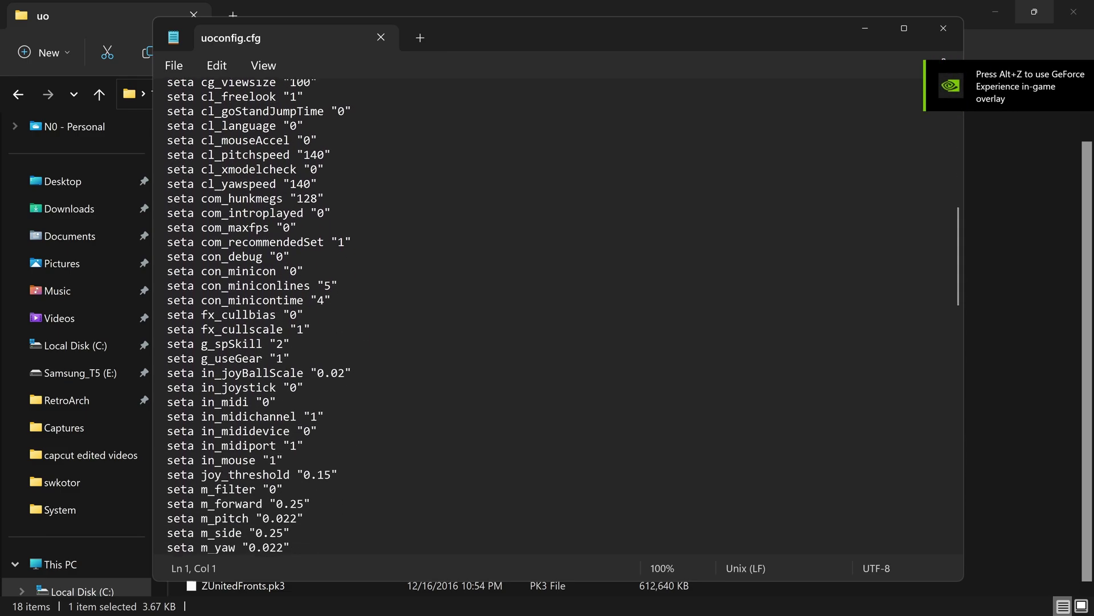
pyautogui.scroll(-9, 563, 317)
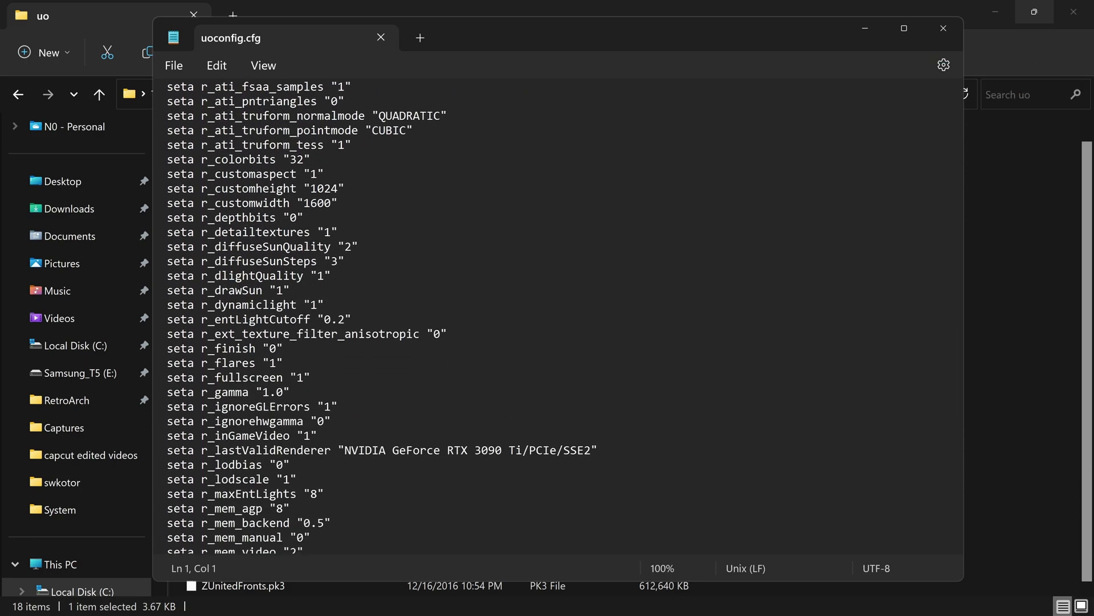
pyautogui.moveTo(311, 203); pyautogui.dragTo(331, 203)
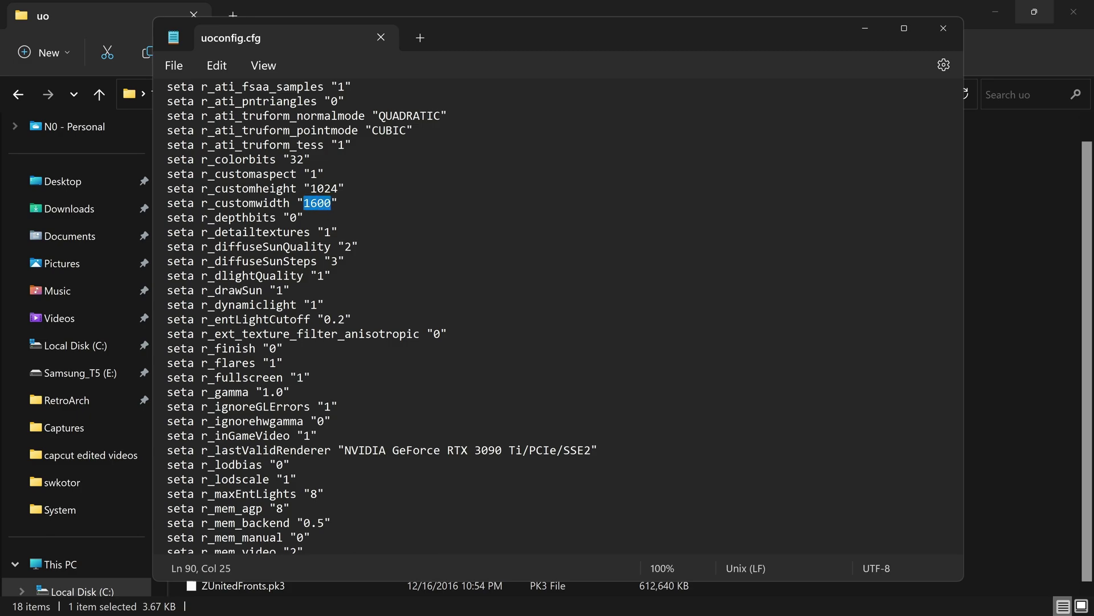
pyautogui.write('3840')
# Set r_customheight to 2160 in uoconfig.cfg.
pyautogui.moveTo(311, 188); pyautogui.dragTo(338, 188)
pyautogui.click(338, 188)
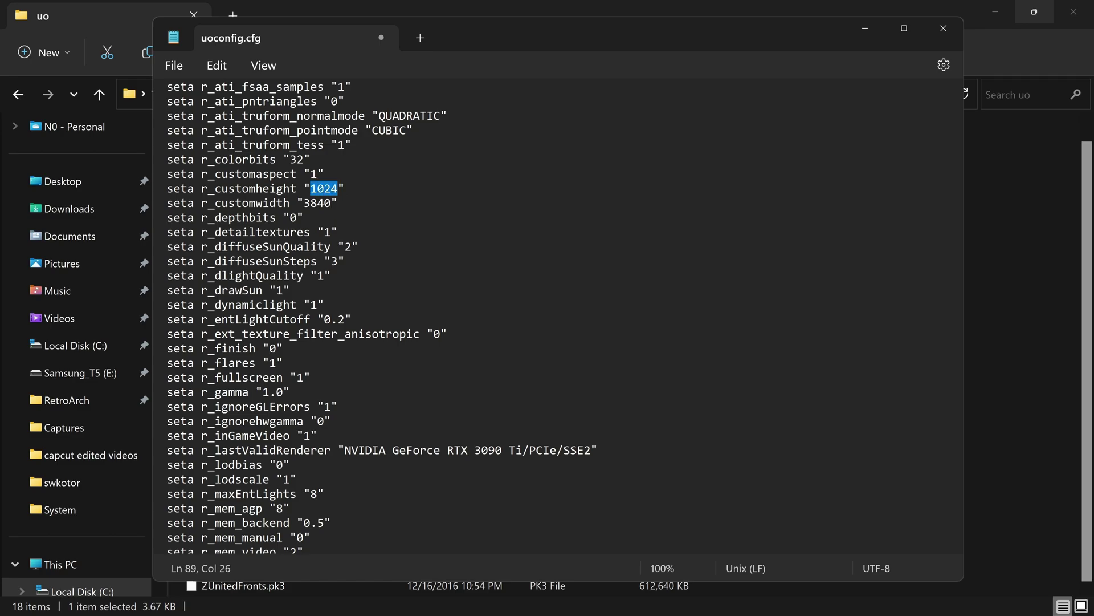
pyautogui.write('2160')
# Set the r_mode value to -1 in uoconfig.cfg.
pyautogui.scroll(-4, 563, 317)
pyautogui.click(269, 406)
pyautogui.press('BackSpace')
pyautogui.press('BackSpace')
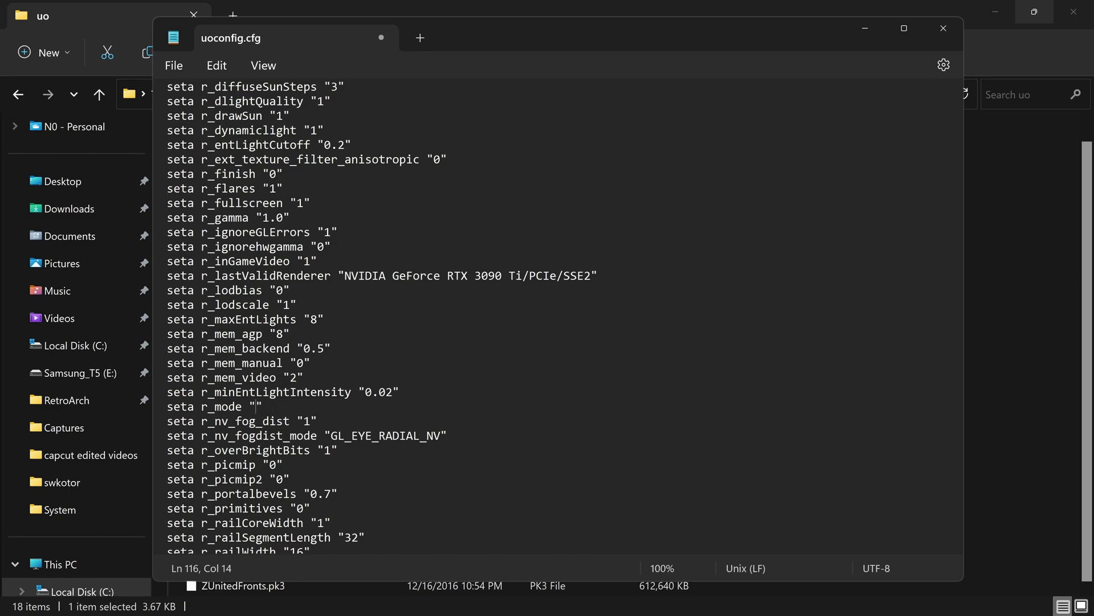
pyautogui.write('-1')
# Set the com_hunkmegs value to 256 in uoconfig.cfg.
pyautogui.scroll(-5, 558, 316)
pyautogui.scroll(-6, 559, 317)
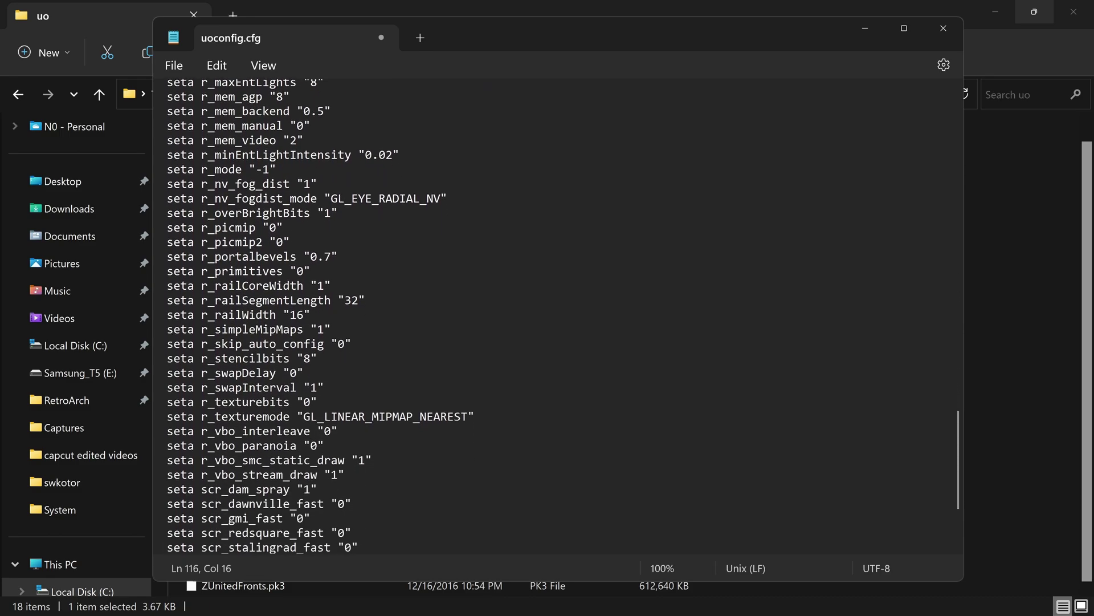
pyautogui.scroll(17, 559, 316)
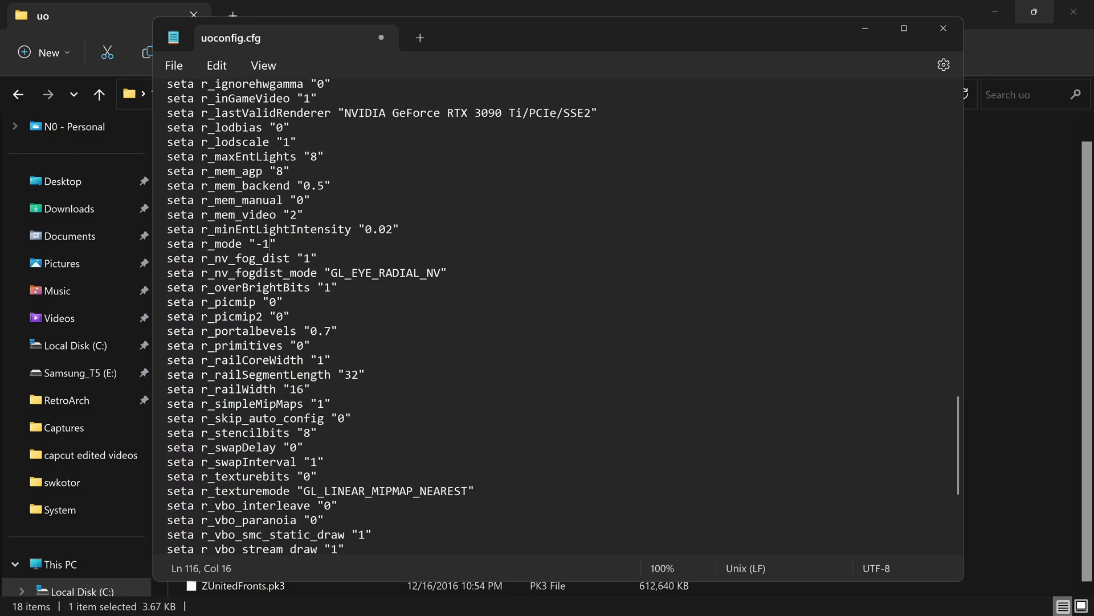
pyautogui.scroll(6, 559, 317)
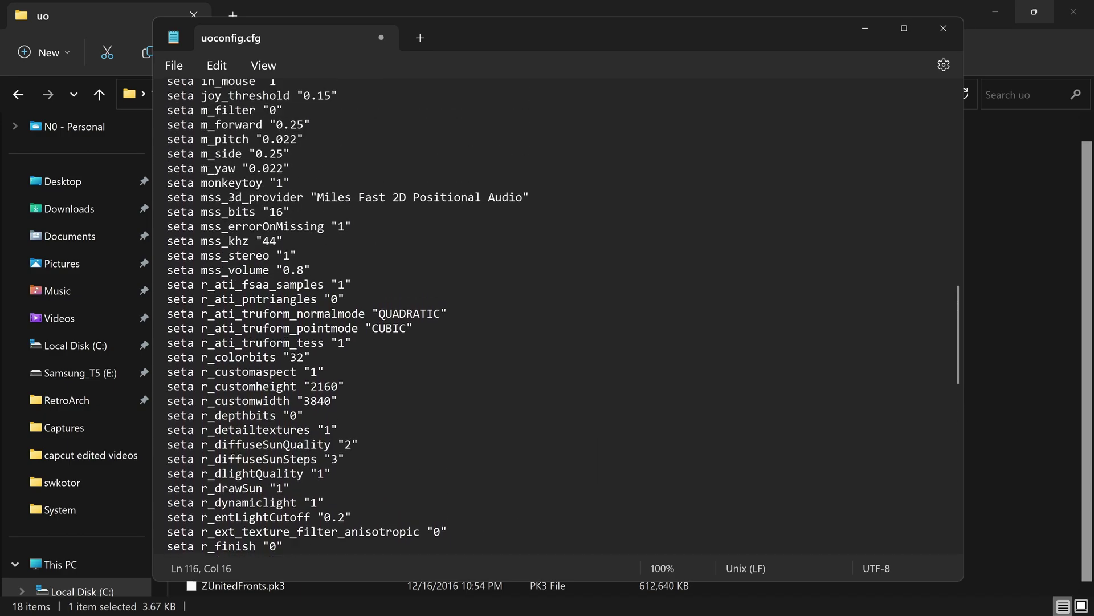
pyautogui.scroll(5, 559, 316)
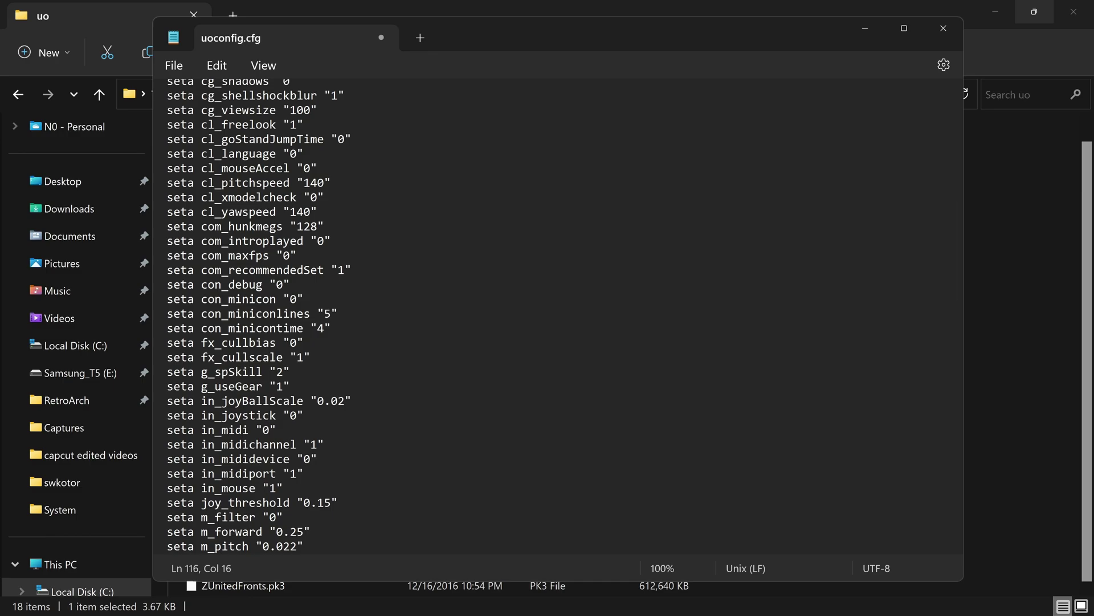
pyautogui.scroll(2, 558, 316)
pyautogui.scroll(1, 559, 316)
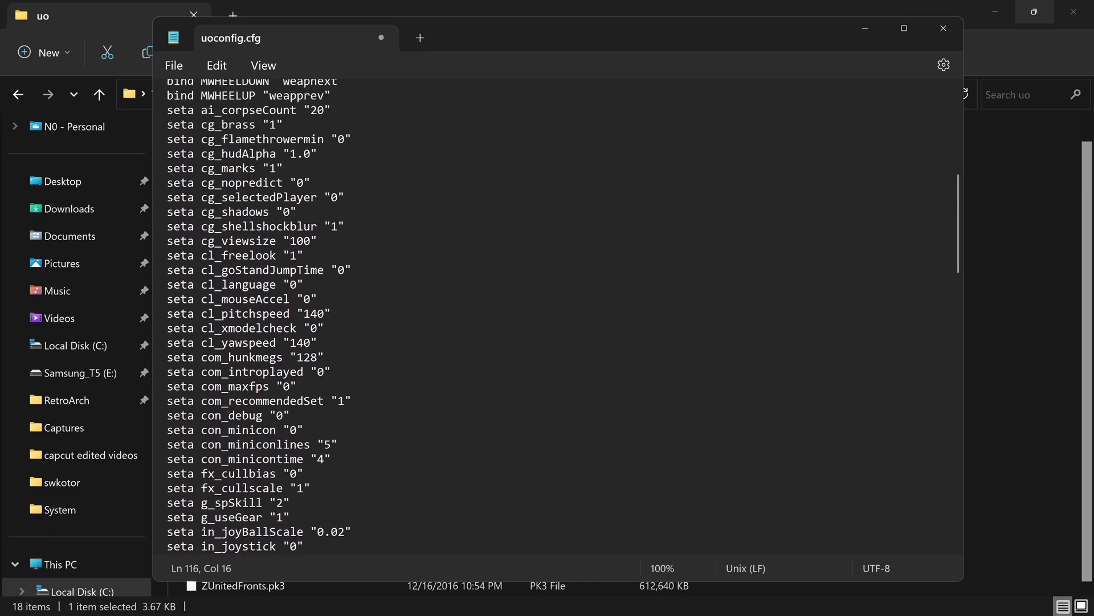
pyautogui.scroll(1, 559, 317)
pyautogui.scroll(-3, 559, 316)
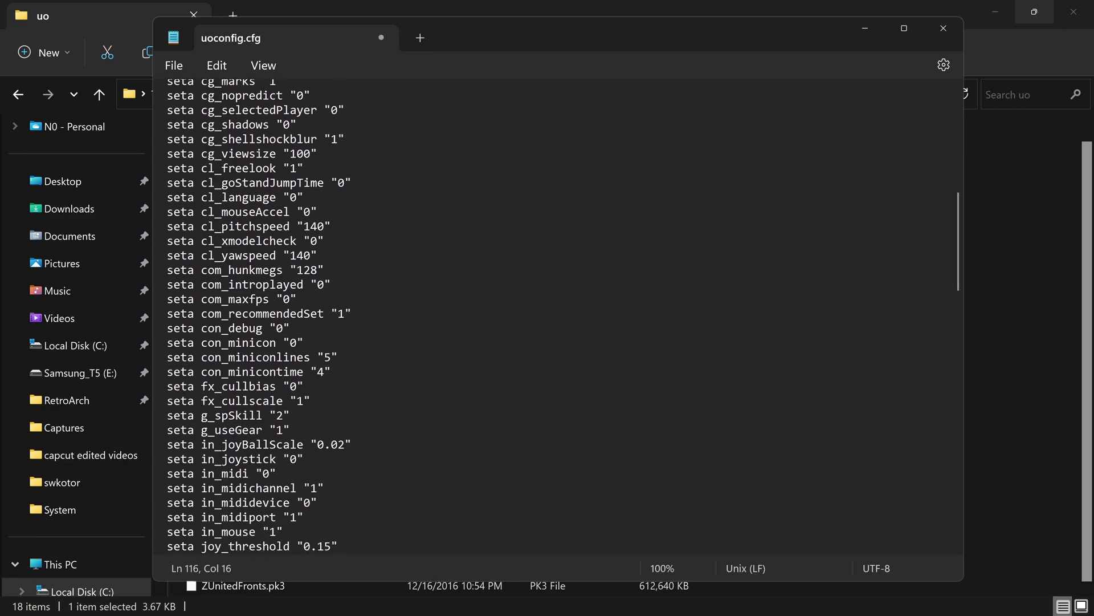
pyautogui.click(318, 270)
pyautogui.press('BackSpace')
pyautogui.press('BackSpace')
pyautogui.press('BackSpace')
pyautogui.write('256')
# Save the edited uoconfig.cfg and close it.
pyautogui.click(183, 64)
pyautogui.click(203, 179)
pyautogui.click(943, 28)
pyautogui.moveTo(756, 595)
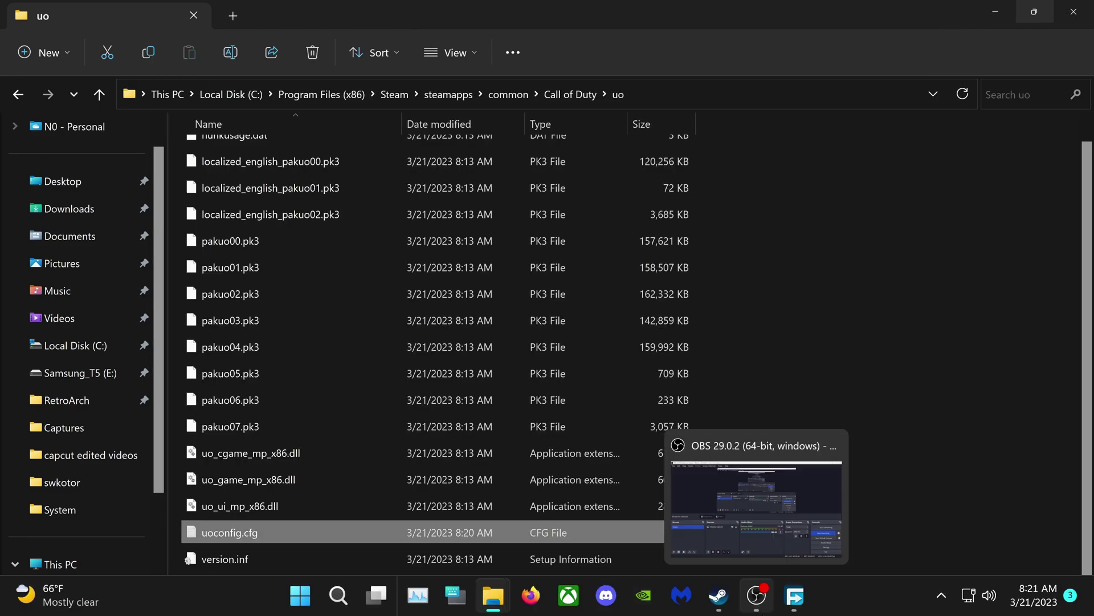
pyautogui.click(719, 595)
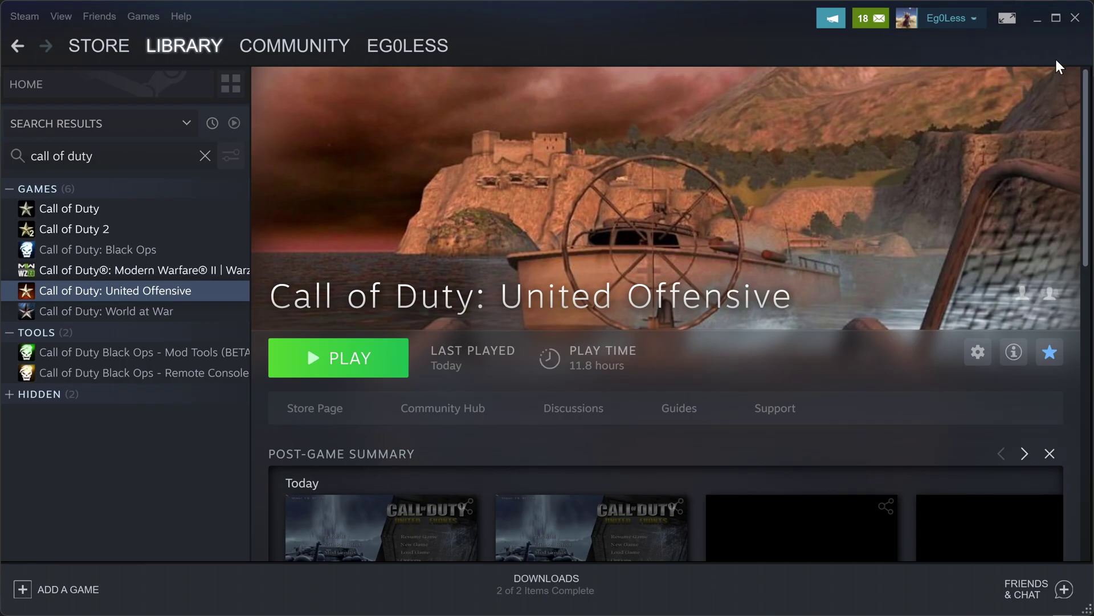
pyautogui.click(1038, 19)
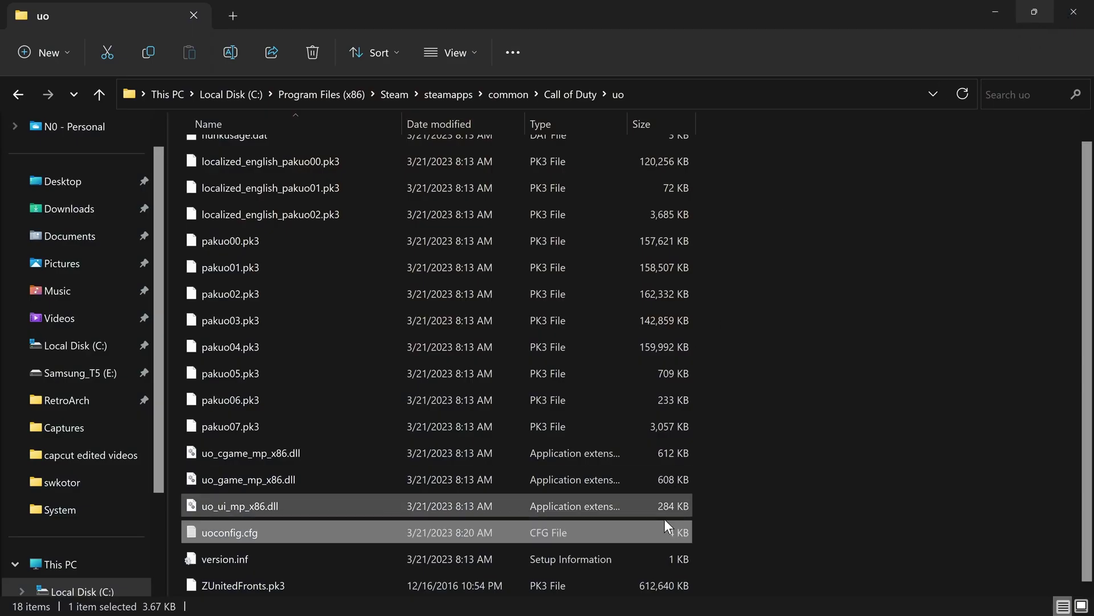
# Open UF1.0_Patch4.zip from Downloads in a separate window and copy ZUnitedFronts1.0_Patch4.pk3 into the uo folder.
pyautogui.rightClick(68, 220)
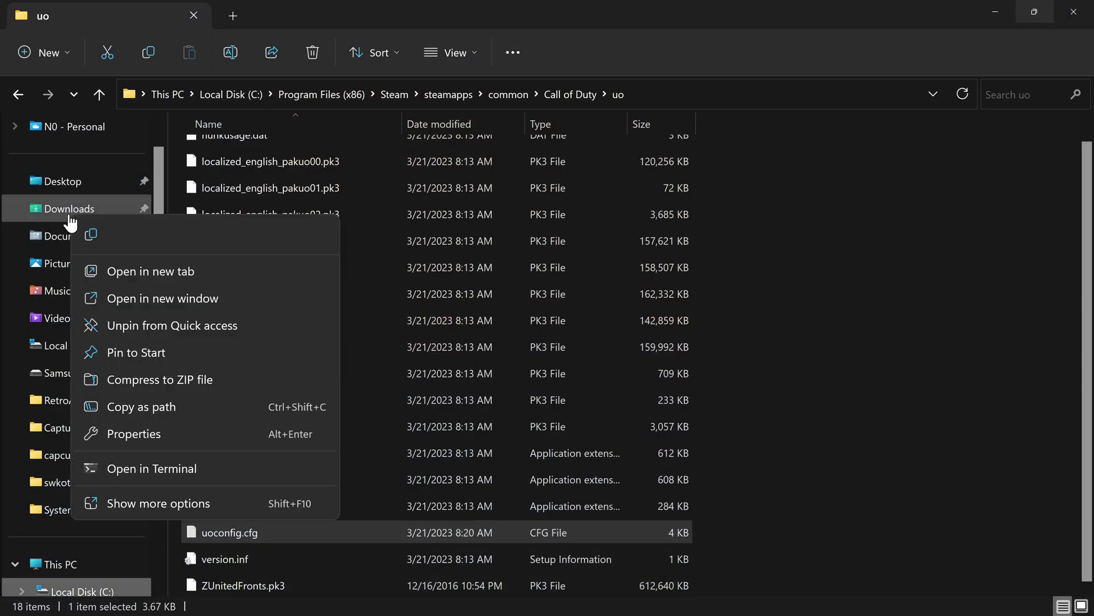
pyautogui.click(183, 294)
pyautogui.moveTo(412, 47); pyautogui.dragTo(946, 51)
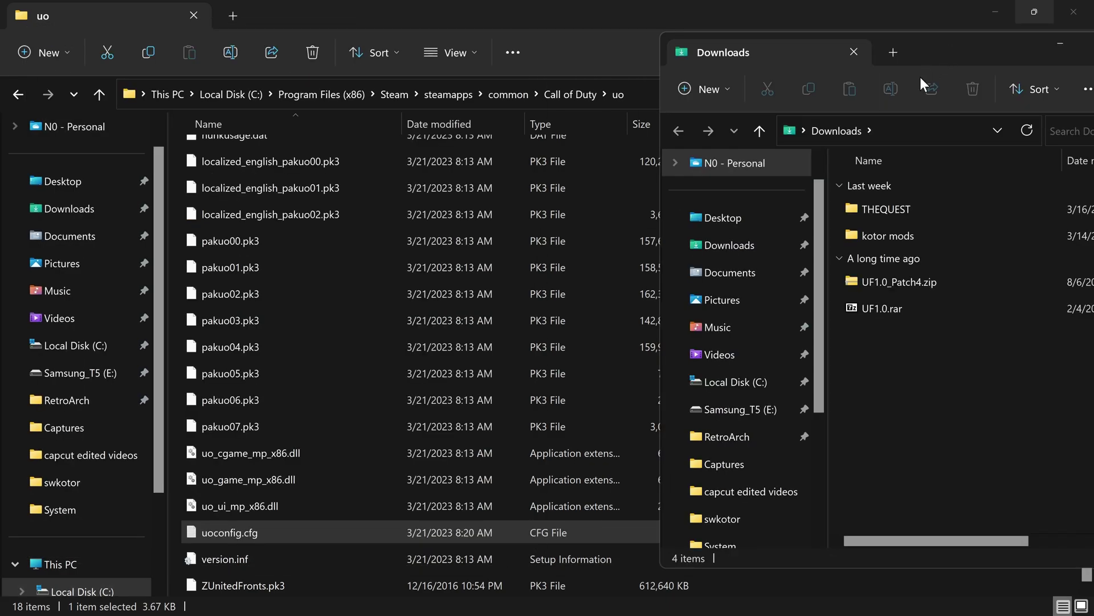
pyautogui.doubleClick(933, 286)
pyautogui.click(889, 214)
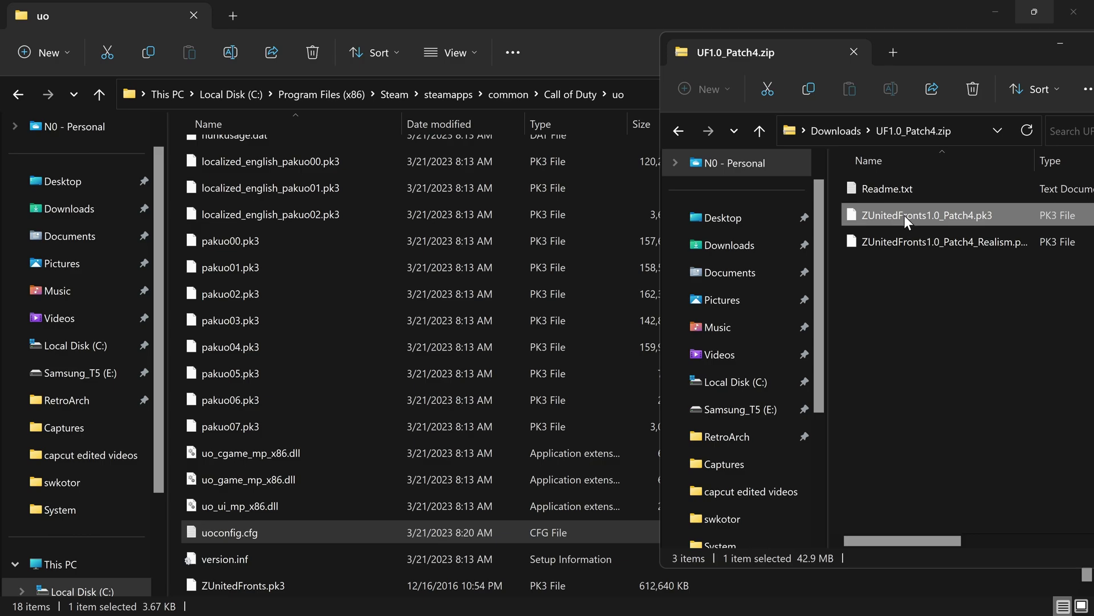
pyautogui.moveTo(904, 214); pyautogui.dragTo(183, 450)
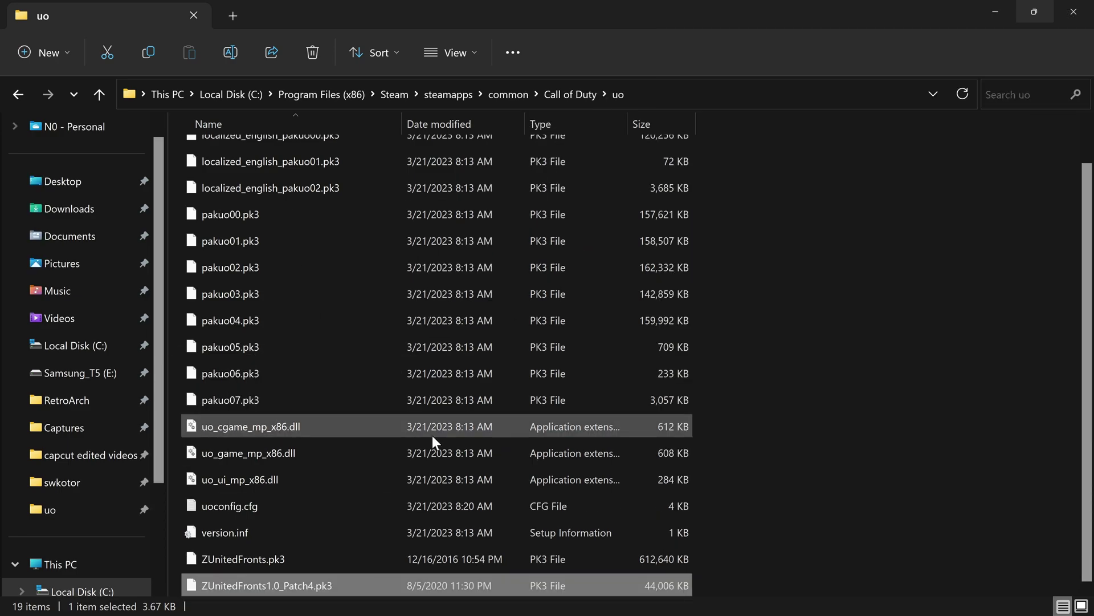
# Copy ZUnitedFronts1.0_Patch4.pk3 from UF1.0_Patch4.zip in Downloads into the Call of Duty Main folder as well.
pyautogui.click(569, 97)
pyautogui.doubleClick(352, 177)
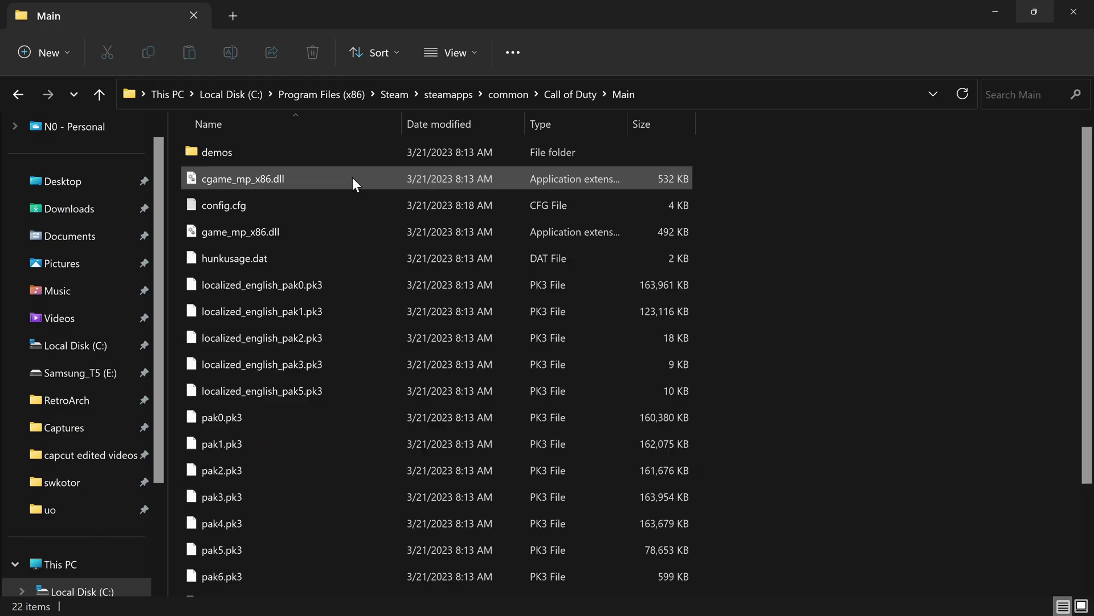
pyautogui.rightClick(475, 596)
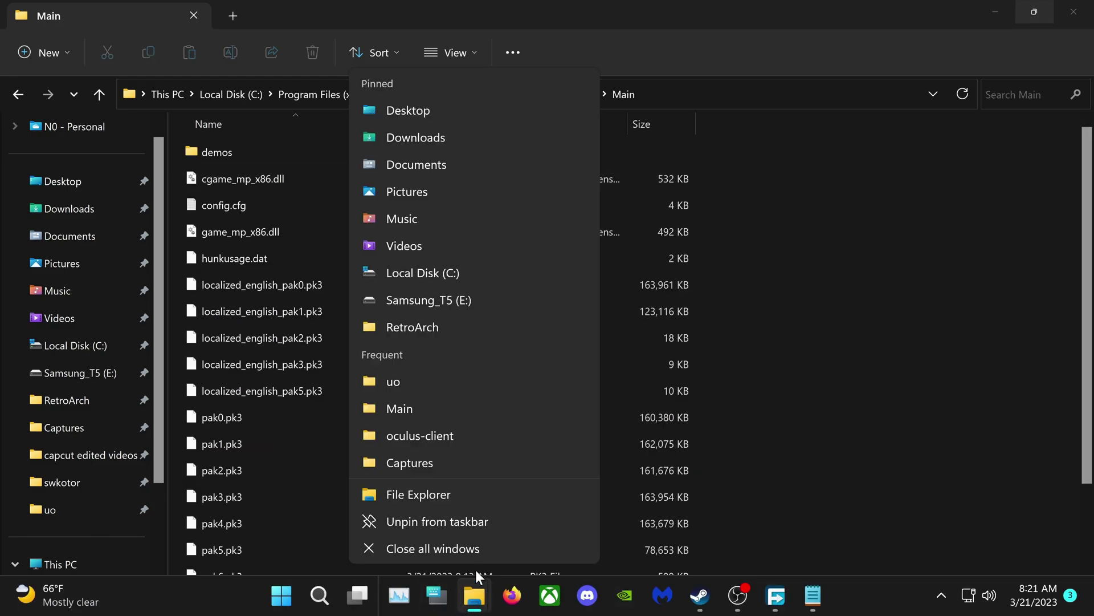
pyautogui.click(463, 131)
pyautogui.moveTo(336, 9); pyautogui.dragTo(969, 54)
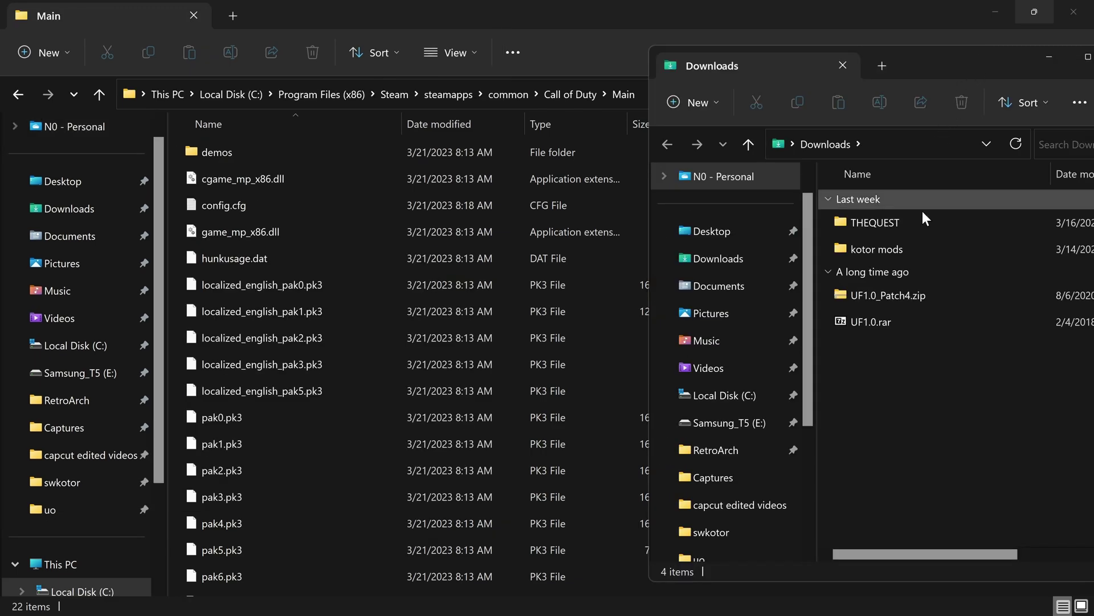
pyautogui.doubleClick(938, 293)
pyautogui.moveTo(959, 233); pyautogui.dragTo(192, 469)
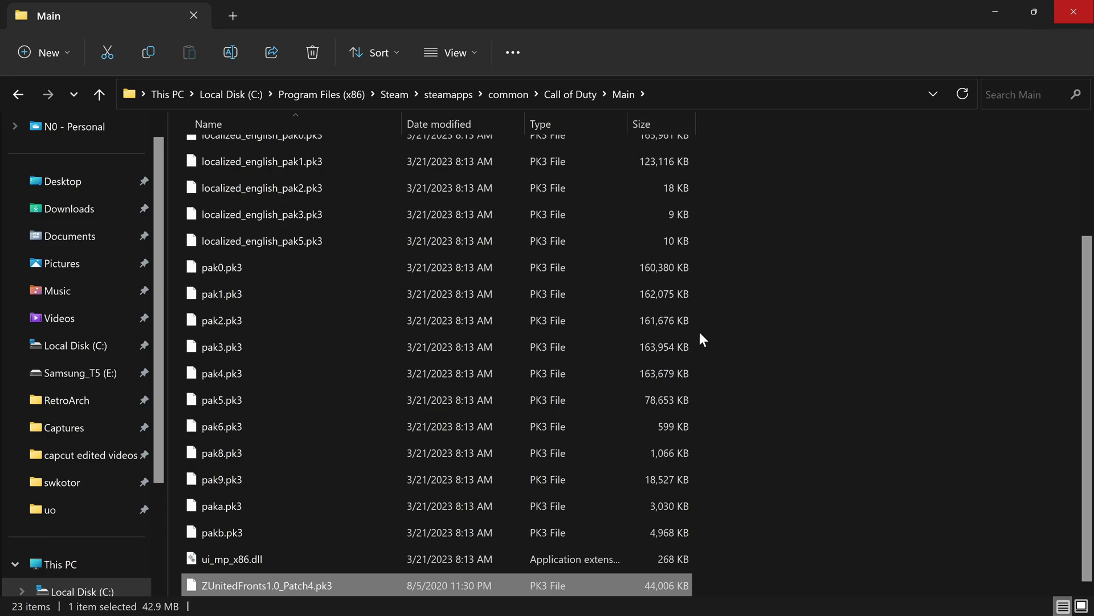
pyautogui.click(764, 370)
pyautogui.scroll(1, 403, 558)
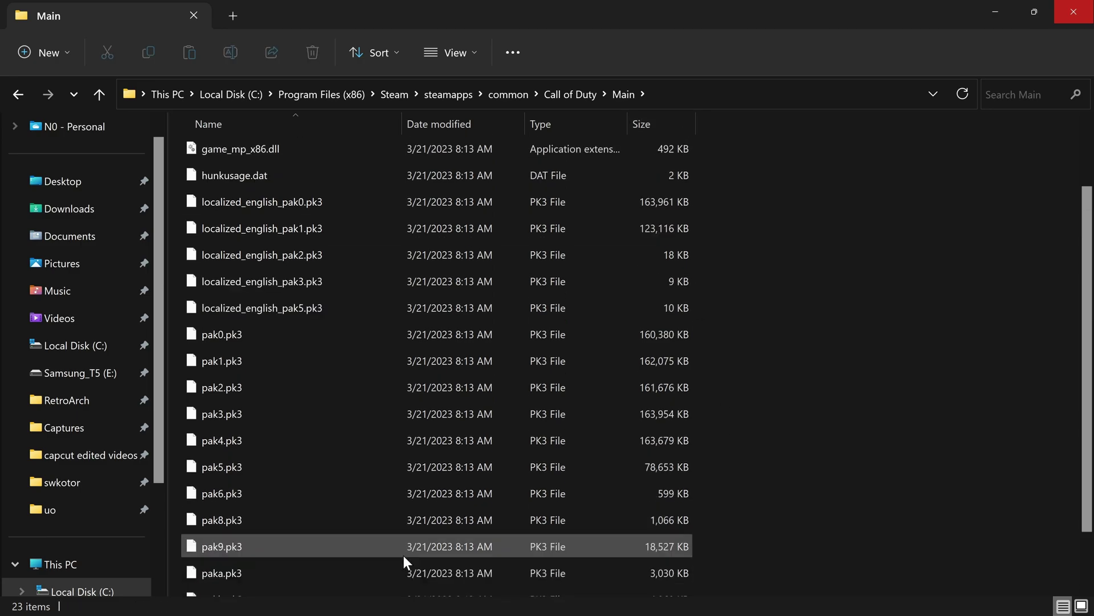
pyautogui.scroll(1, 402, 555)
# Close the Main folder window and launch Call of Duty: United Offensive from Steam.
pyautogui.click(1073, 12)
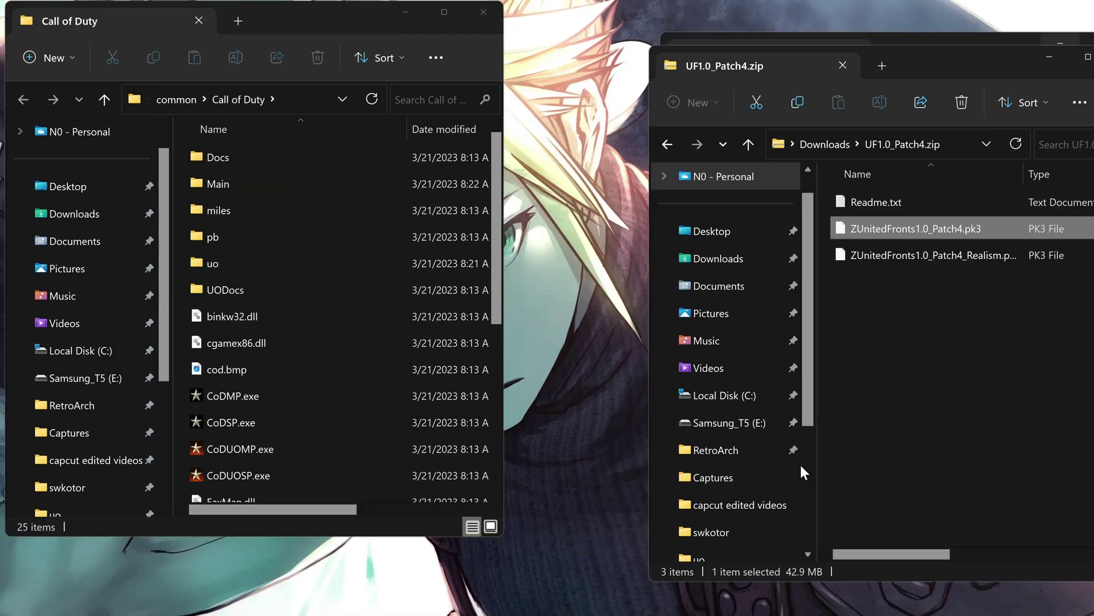
pyautogui.click(717, 605)
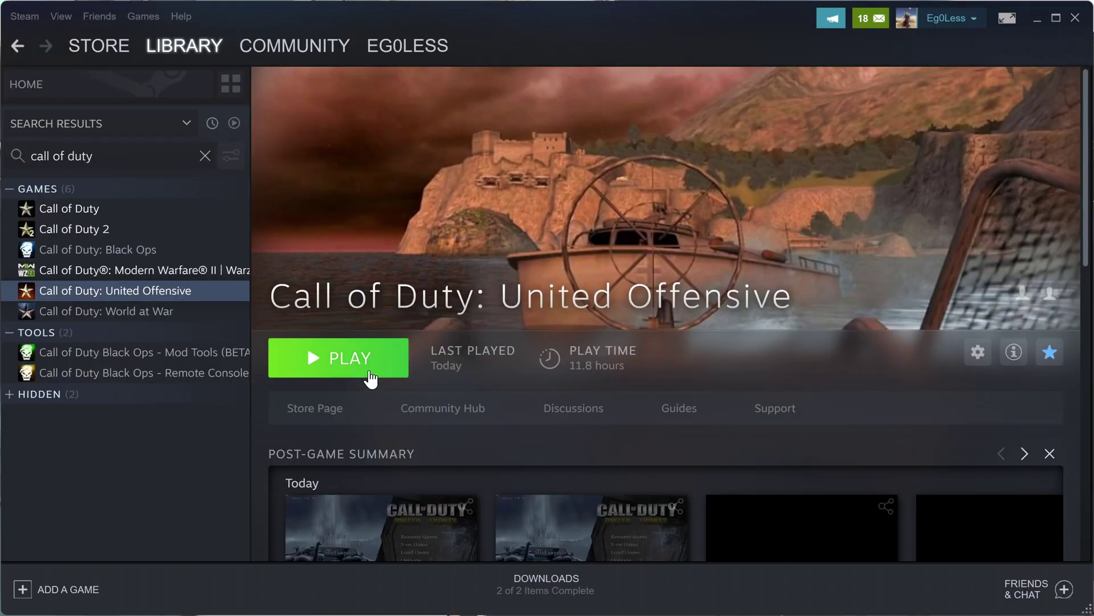
pyautogui.click(371, 377)
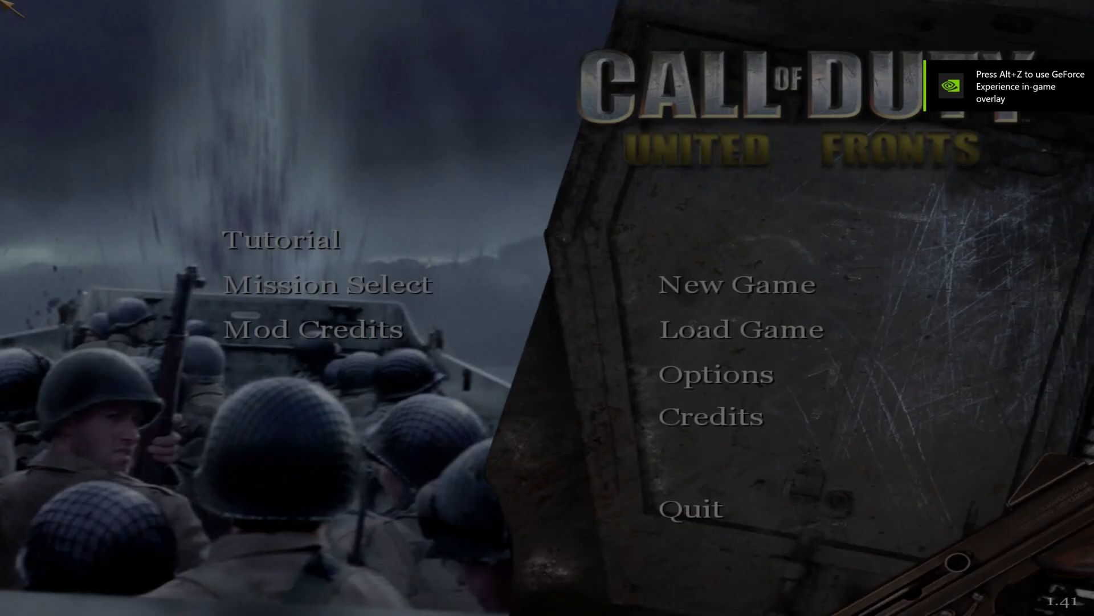
# In the graphics options, apply a texture quality of 32 bit and raise the brightness slightly.
pyautogui.click(751, 378)
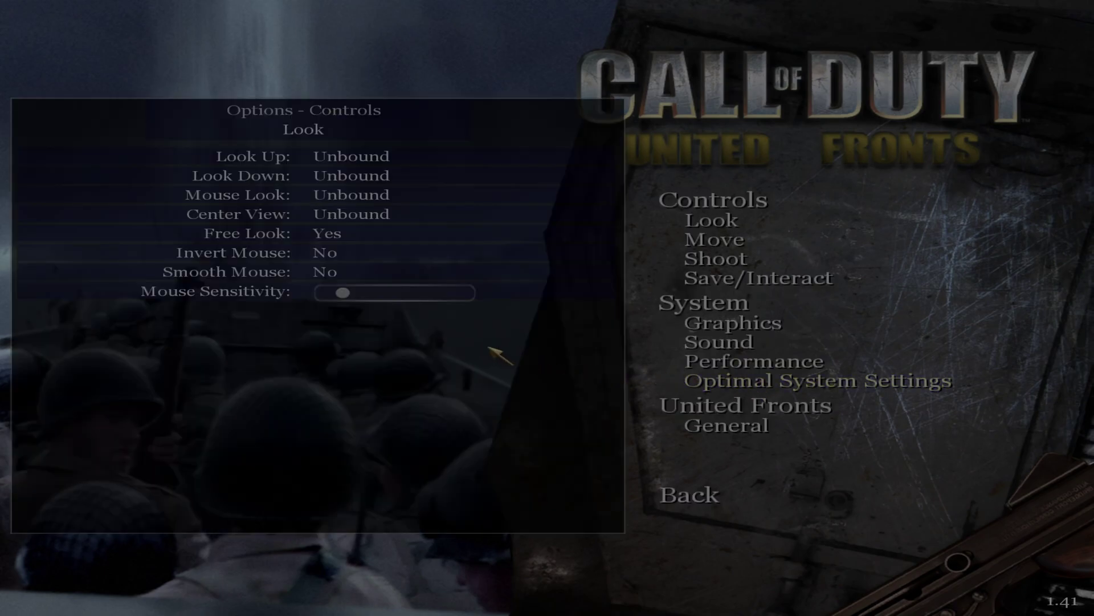
pyautogui.click(770, 319)
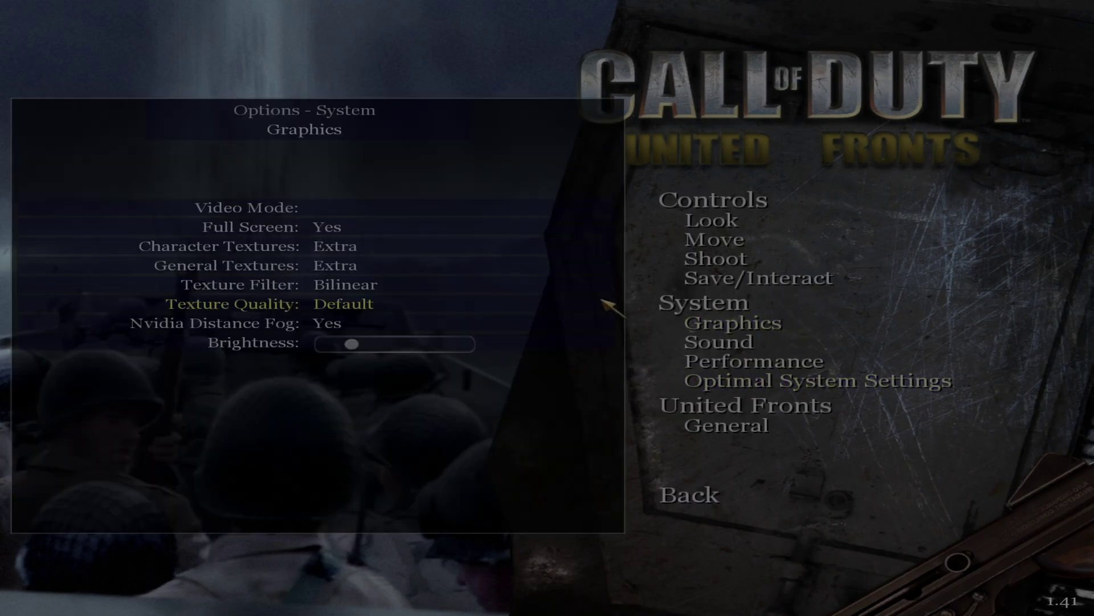
pyautogui.click(463, 304)
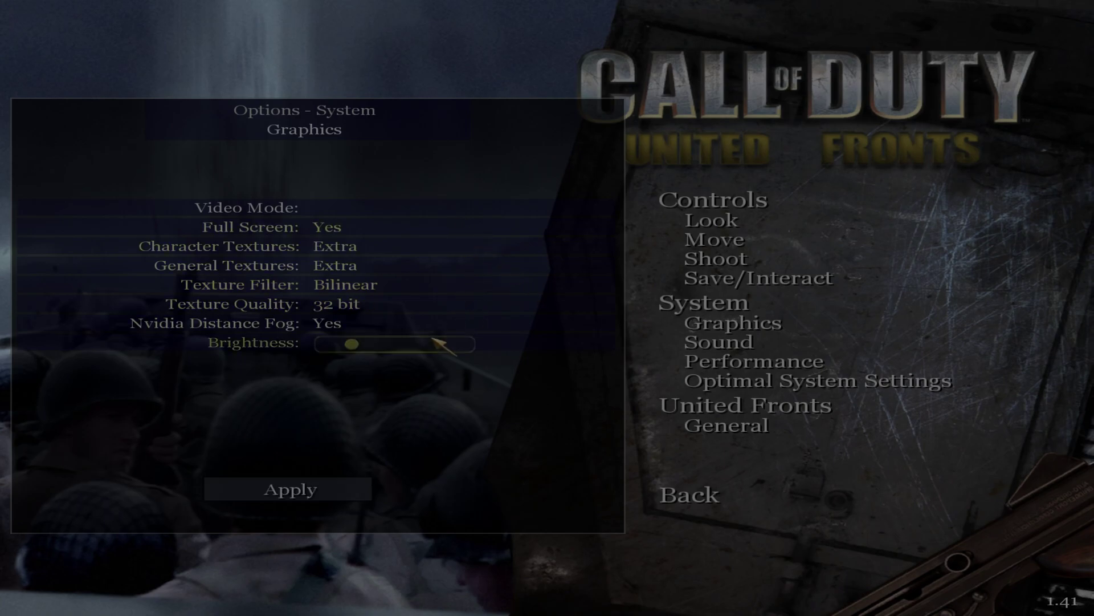
pyautogui.moveTo(347, 342); pyautogui.dragTo(356, 379)
pyautogui.click(318, 495)
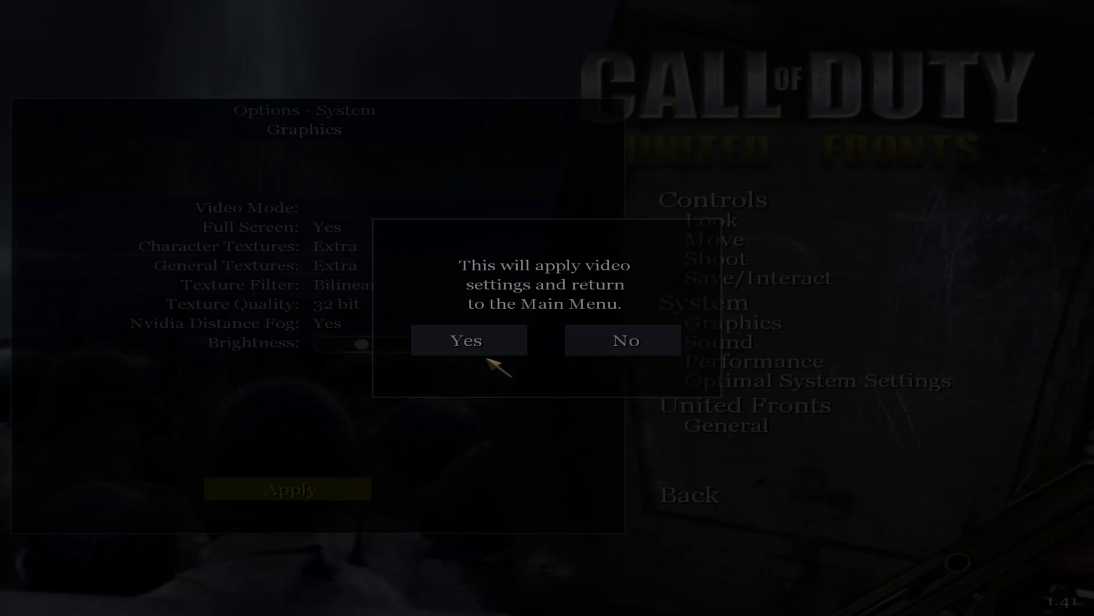
pyautogui.click(511, 345)
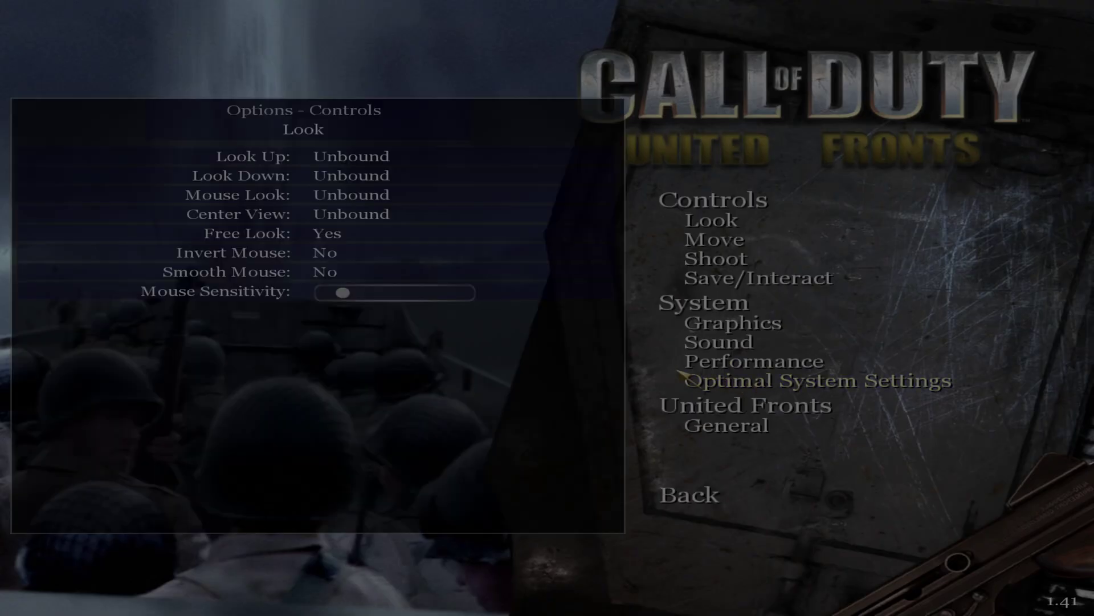
pyautogui.click(730, 326)
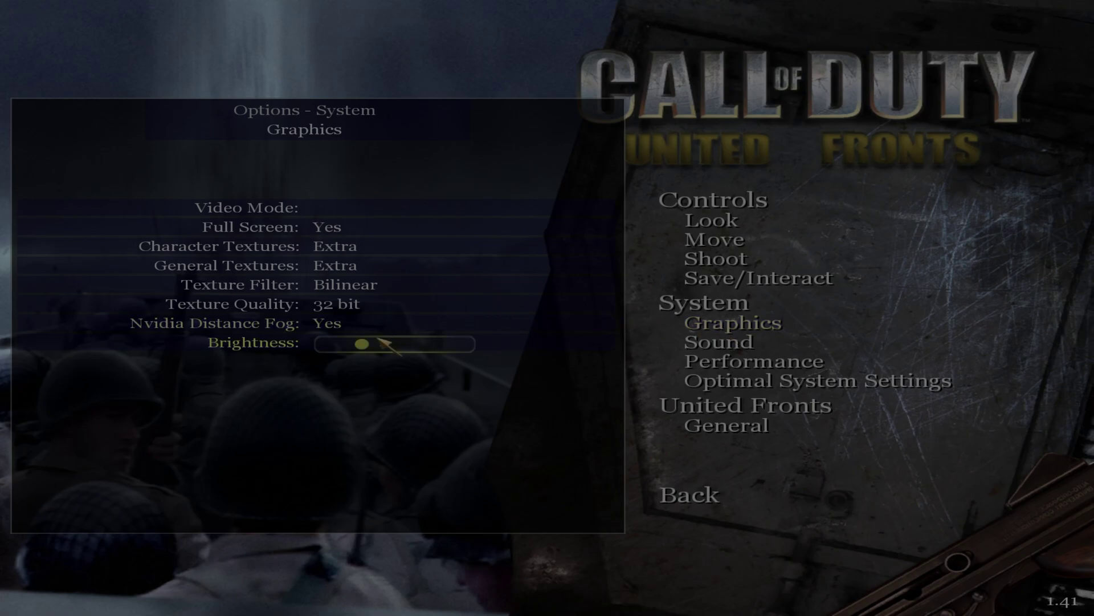
pyautogui.moveTo(358, 345)
pyautogui.mouseDown()
pyautogui.moveTo(282, 344)
pyautogui.moveTo(367, 346)
pyautogui.mouseUp()
# Set the performance options to Nicest world dynamic light quality, Maximum model detail and High particle detail, with Show Blood on and Shell Shock Screen Blur off.
pyautogui.click(771, 363)
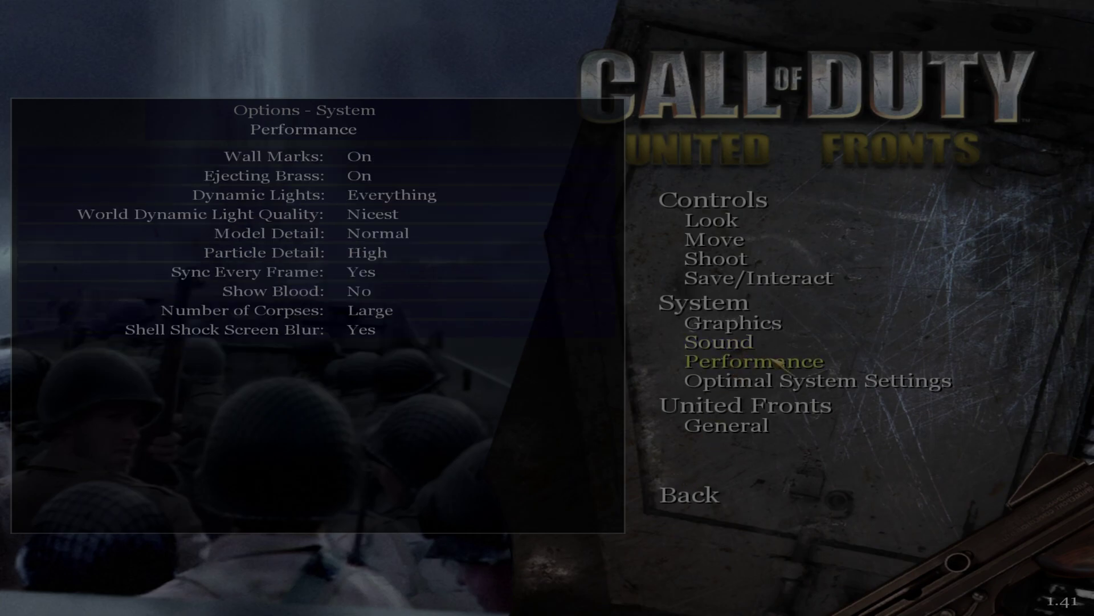
pyautogui.click(448, 215)
pyautogui.click(448, 215)
pyautogui.click(456, 234)
pyautogui.click(456, 235)
pyautogui.click(441, 258)
pyautogui.click(441, 258)
pyautogui.click(441, 258)
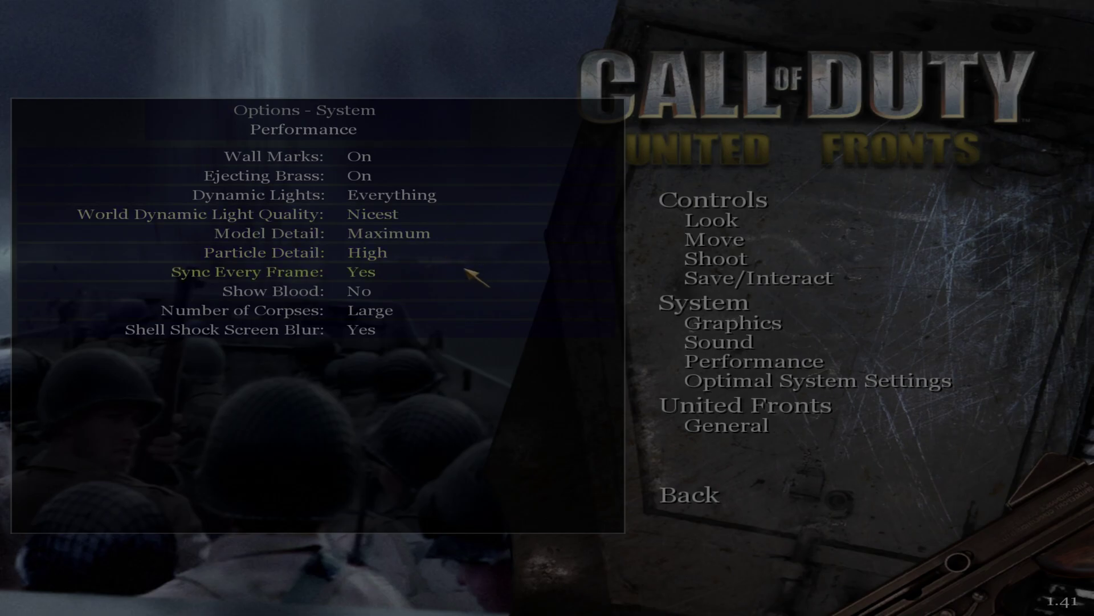
pyautogui.click(467, 292)
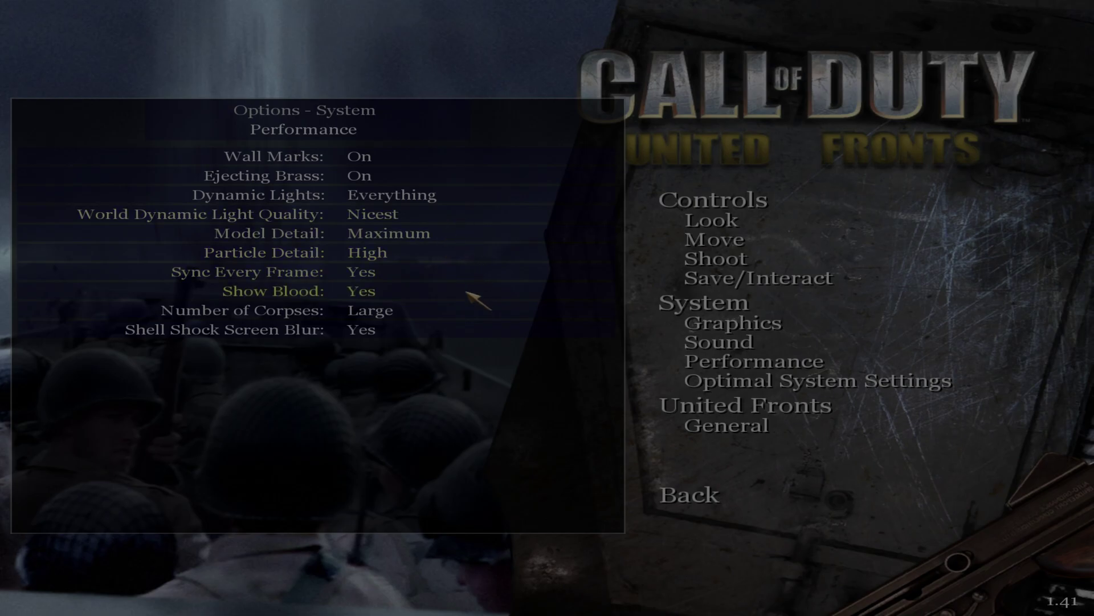
pyautogui.click(462, 326)
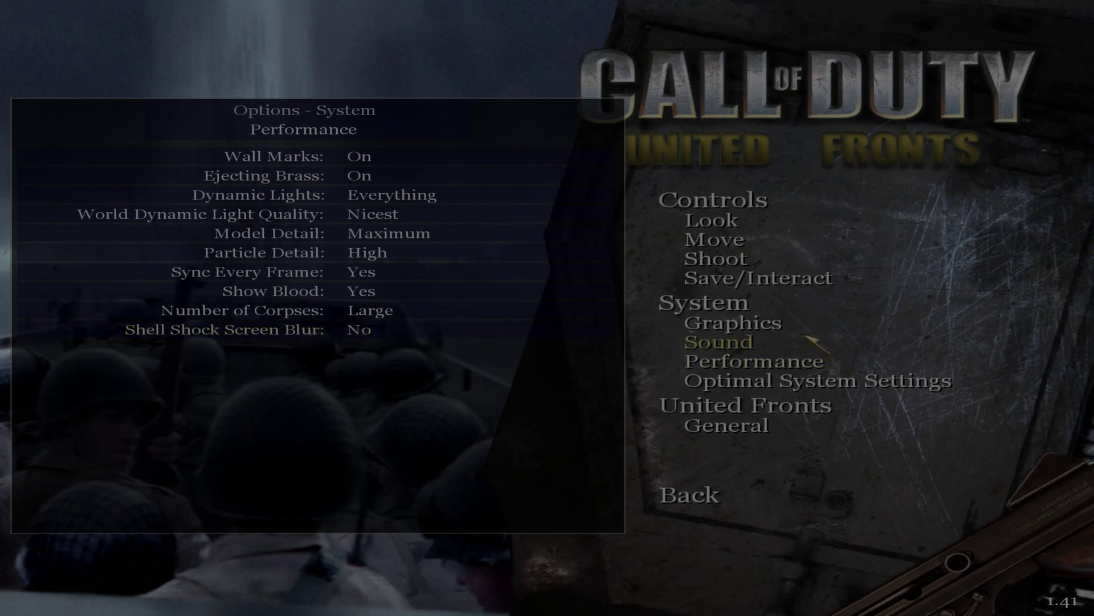